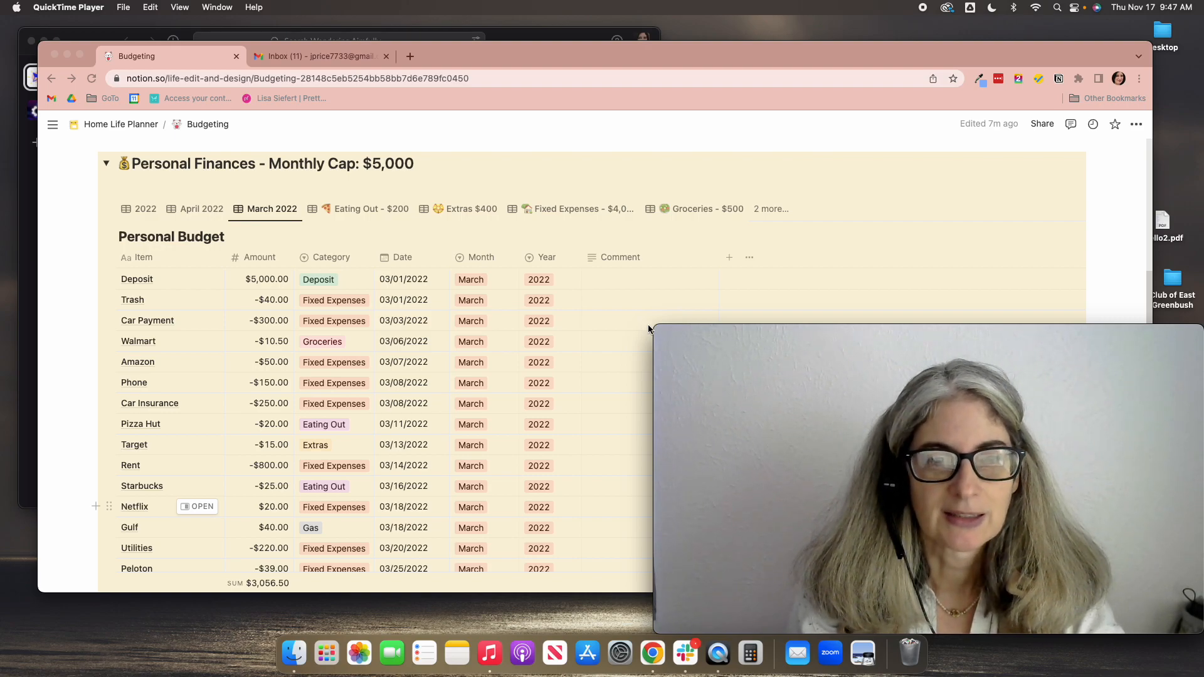
Step: Move the Fixed Expenses - $4,000 view ahead of the Eating Out - $200 view in the Personal Budget database
{"action": "left_click_drag", "start_coordinate": [643, 325], "coordinate": [803, 403]}
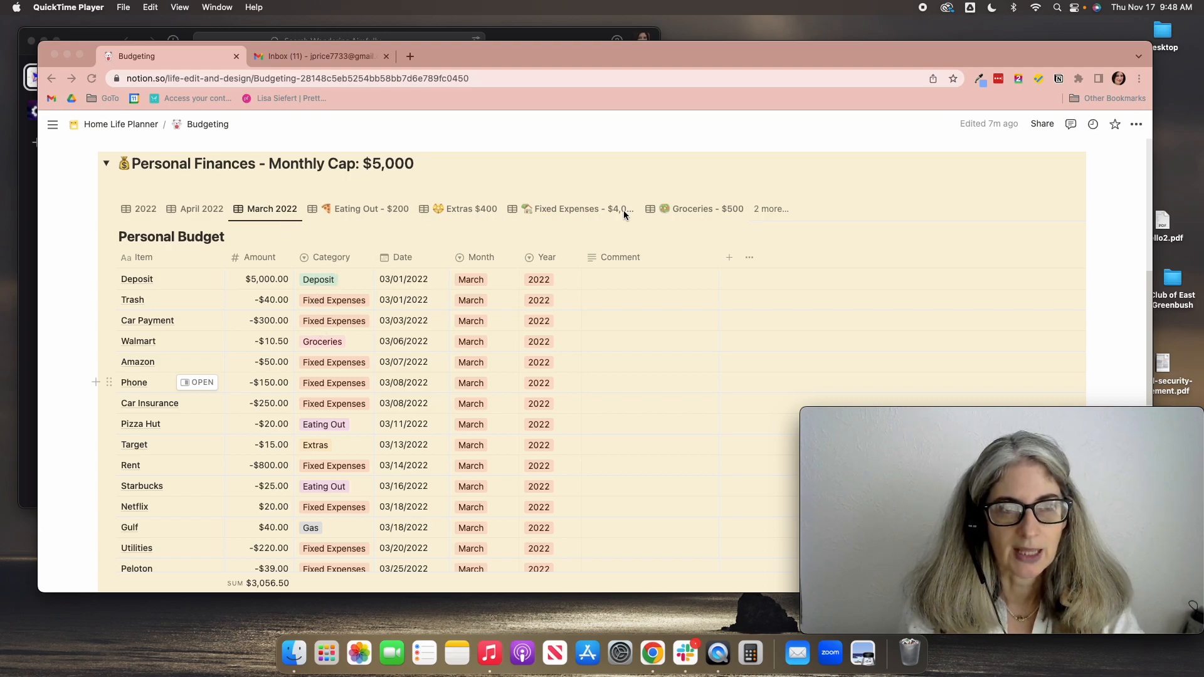
{"action": "left_click", "coordinate": [768, 209]}
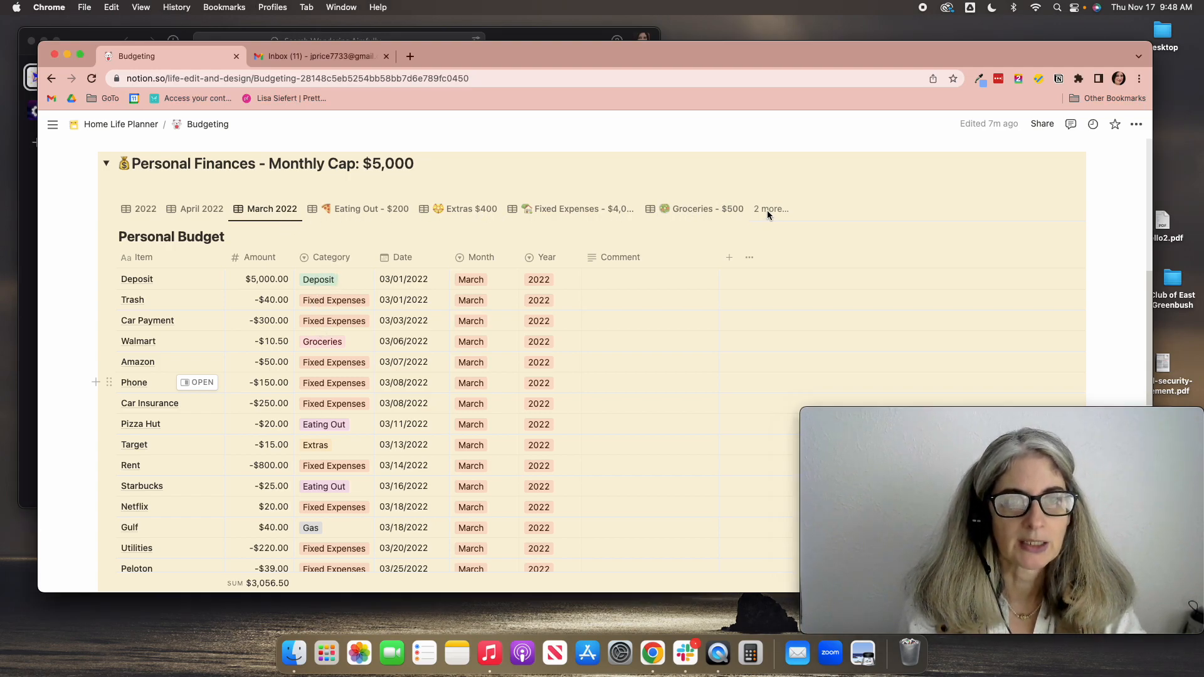
{"action": "left_click", "coordinate": [768, 211]}
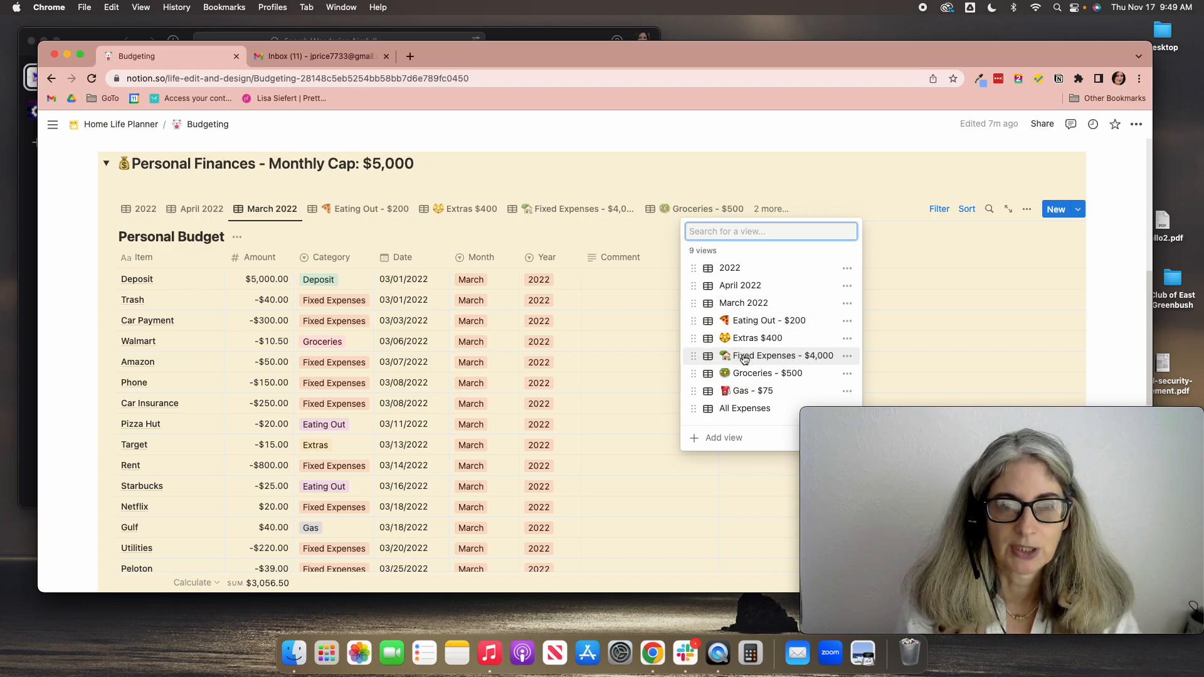
{"action": "left_click_drag", "start_coordinate": [693, 356], "coordinate": [694, 322]}
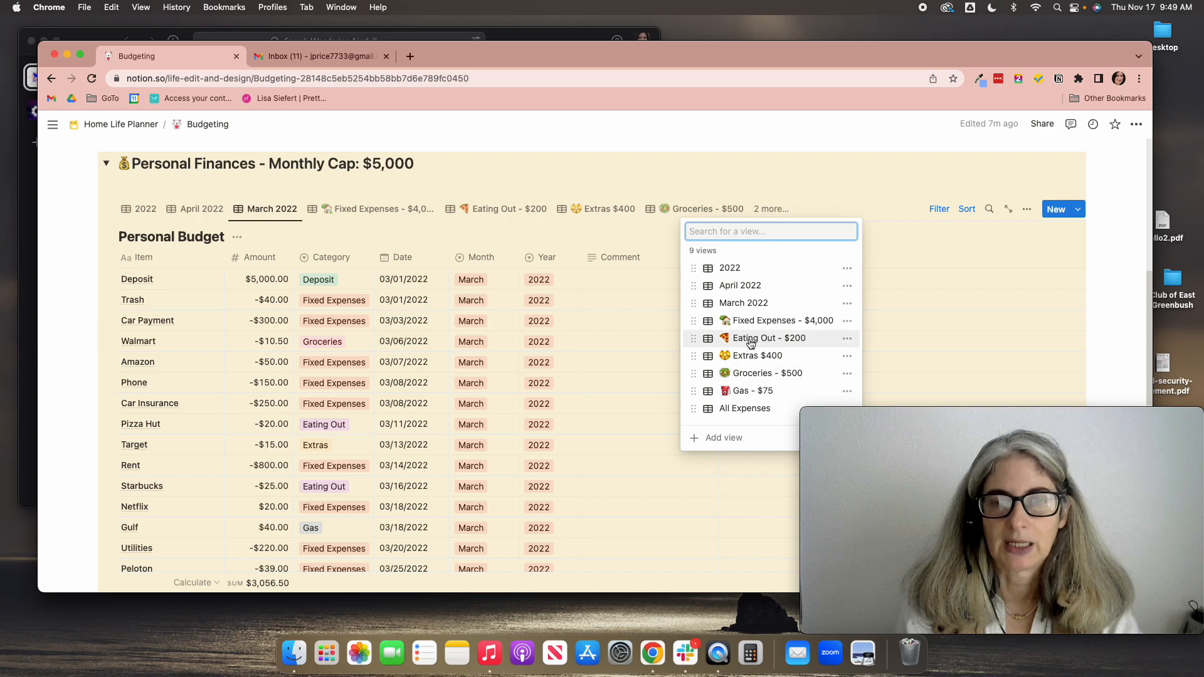
Step: Open the Eating Out view of the Personal Budget database and rename it Eating Out - $100
{"action": "left_click", "coordinate": [797, 339]}
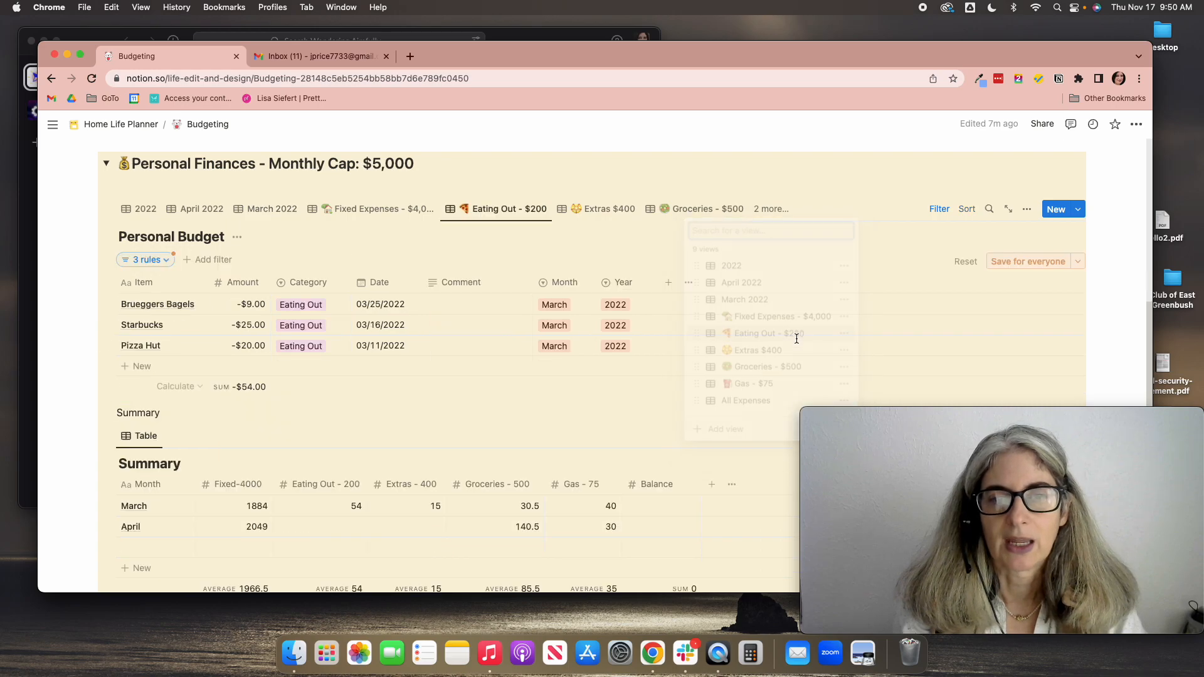
{"action": "left_click", "coordinate": [532, 214]}
{"action": "left_click", "coordinate": [495, 234]}
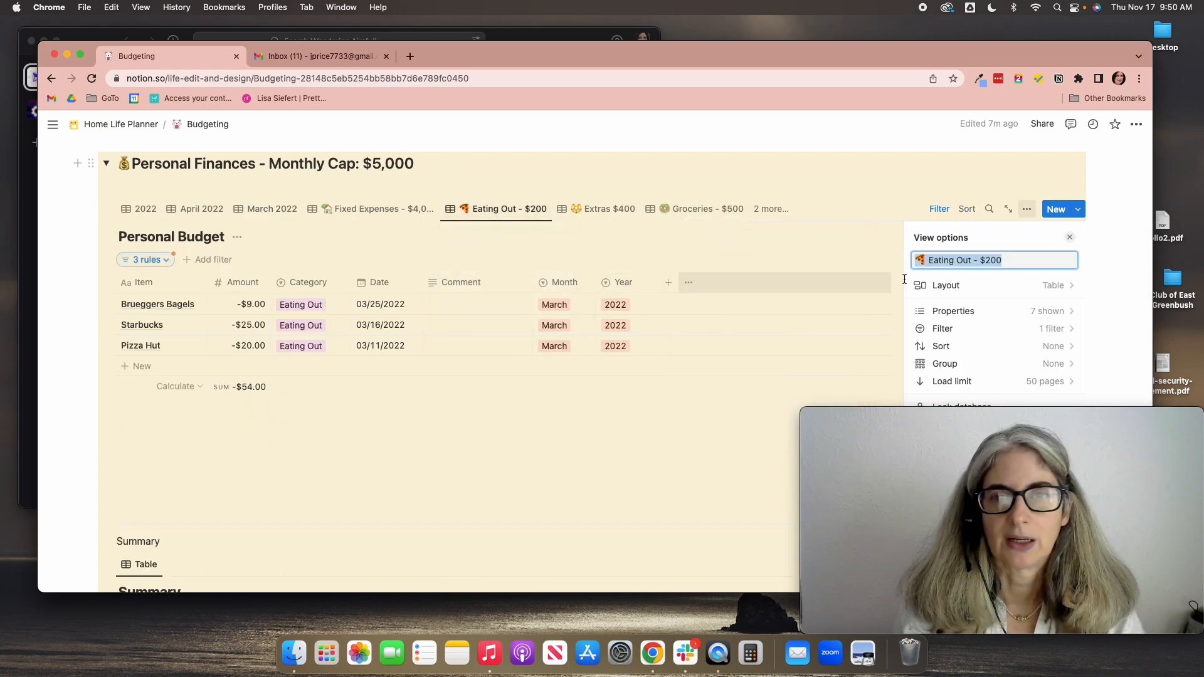
{"action": "left_click", "coordinate": [987, 261]}
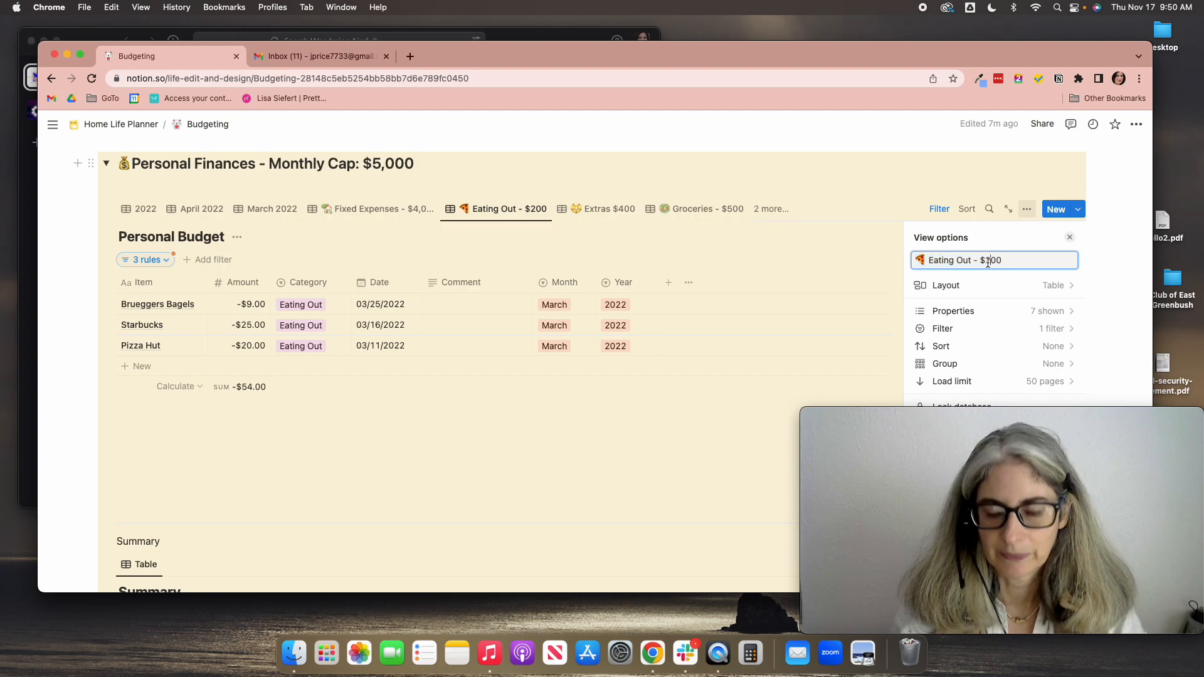
{"action": "key", "text": "BackSpace"}
{"action": "type", "text": "1"}
{"action": "left_click", "coordinate": [785, 233]}
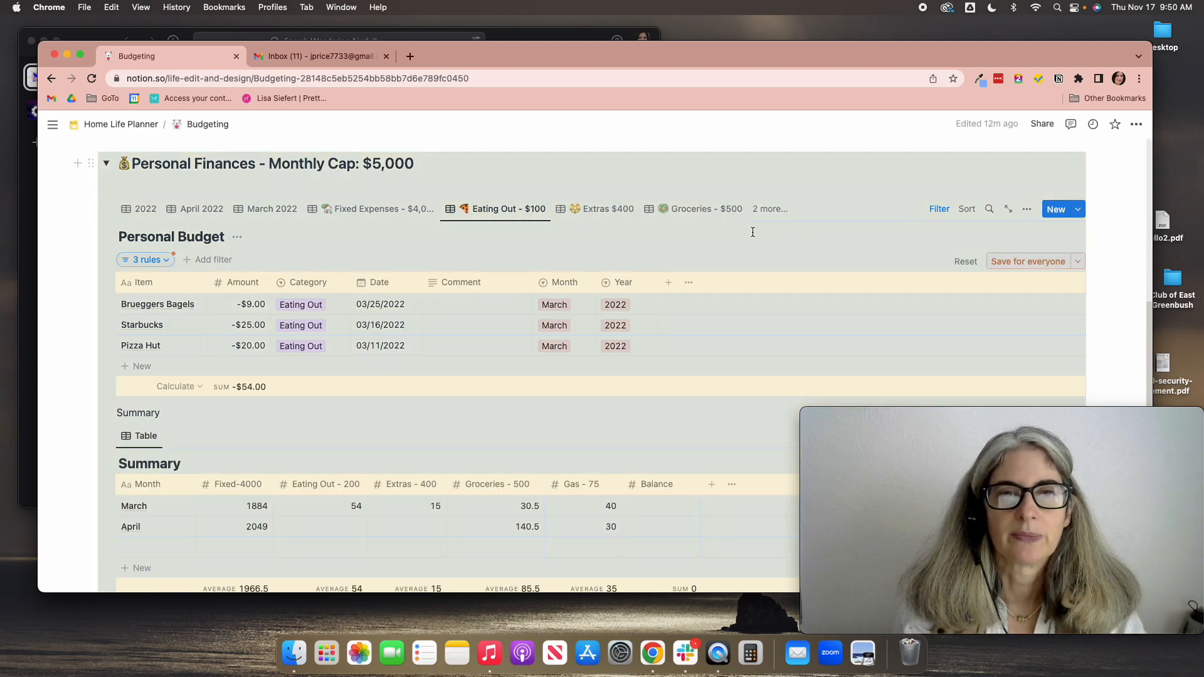
Step: Open the Extras view of the Personal Budget database and rename it Extras $325
{"action": "left_click", "coordinate": [762, 209]}
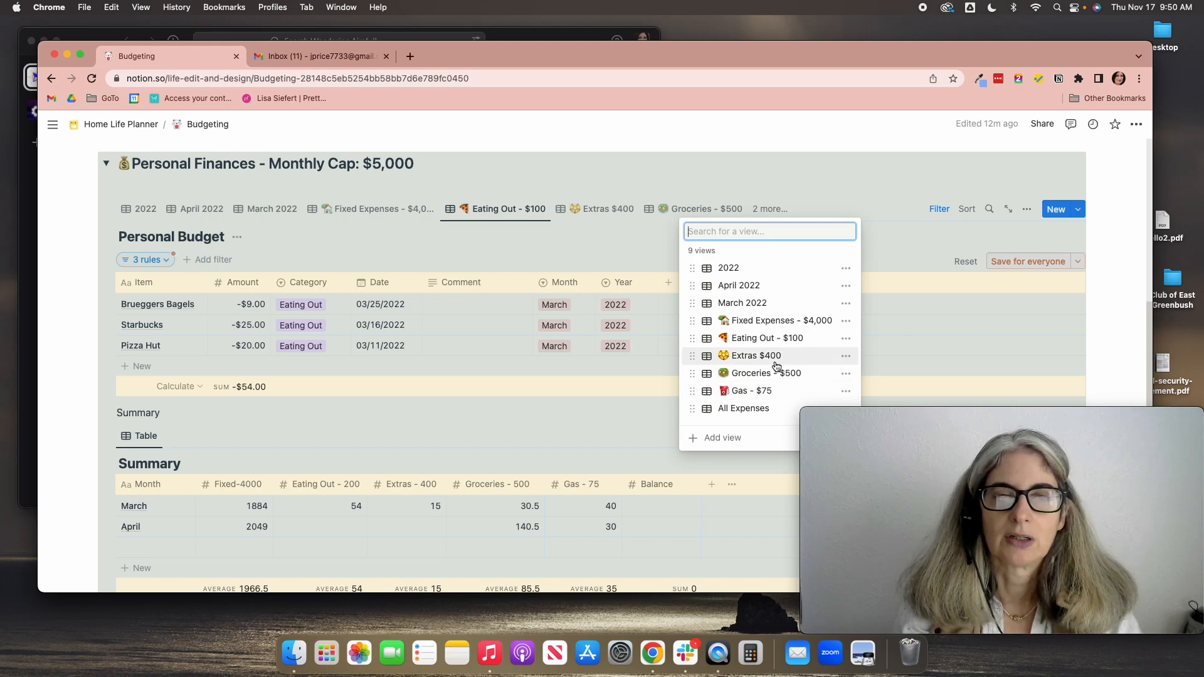
{"action": "left_click", "coordinate": [756, 356]}
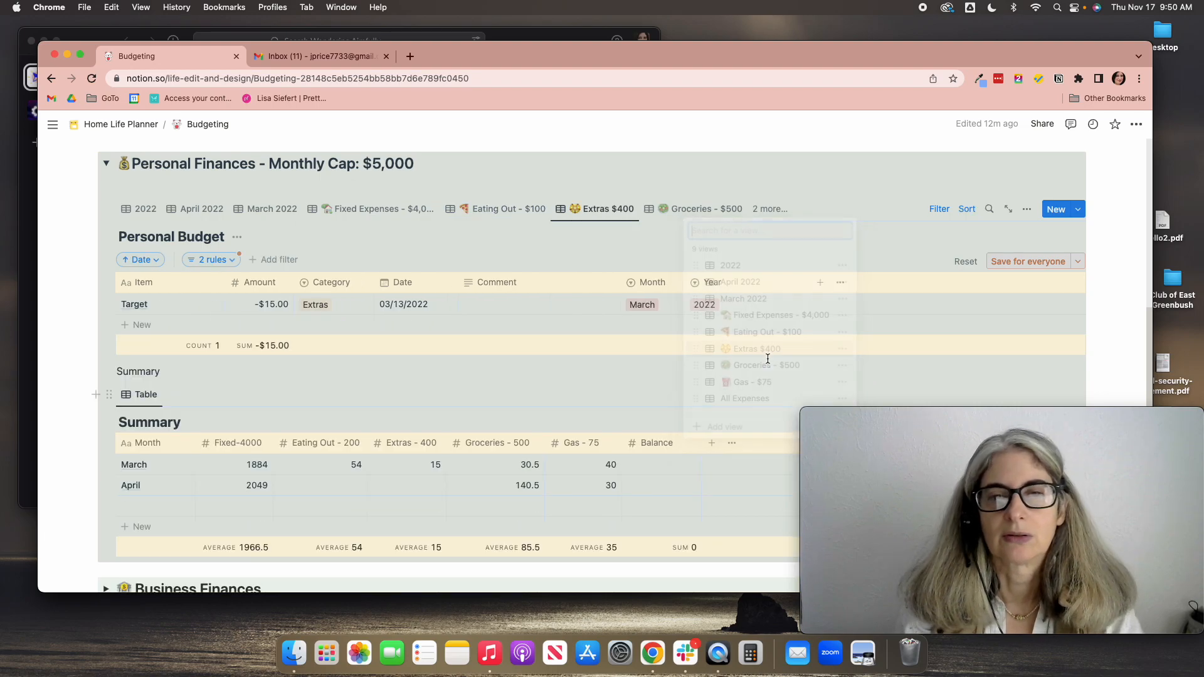
{"action": "left_click", "coordinate": [620, 211]}
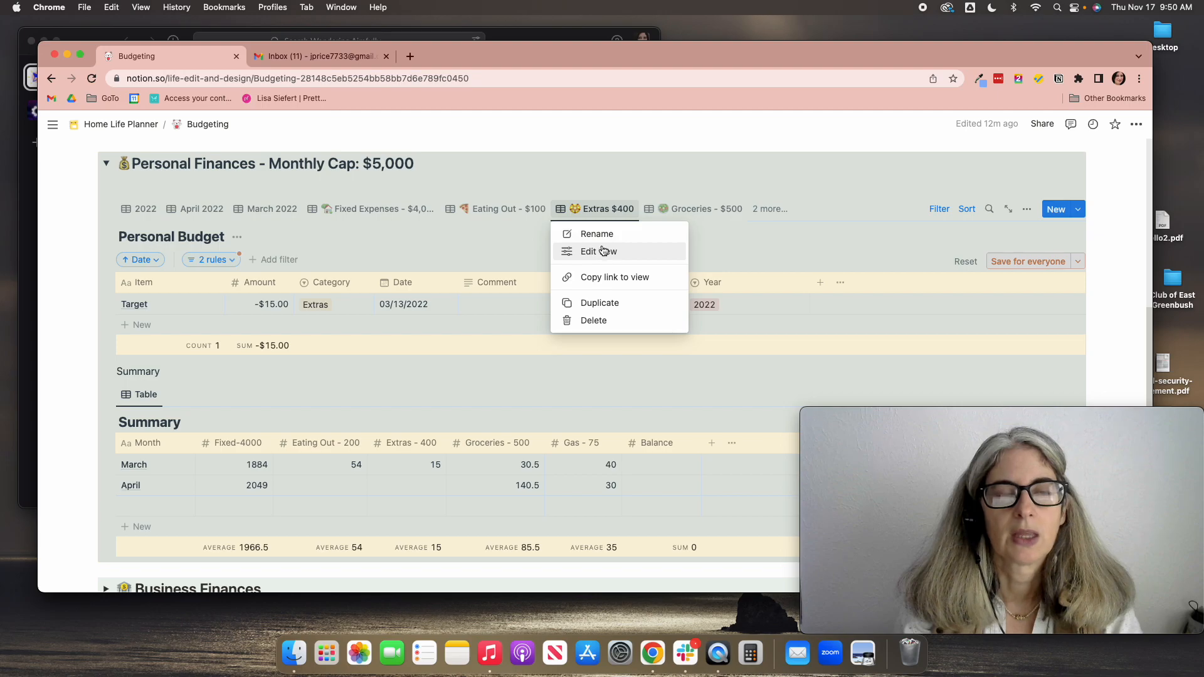
{"action": "left_click", "coordinate": [606, 234]}
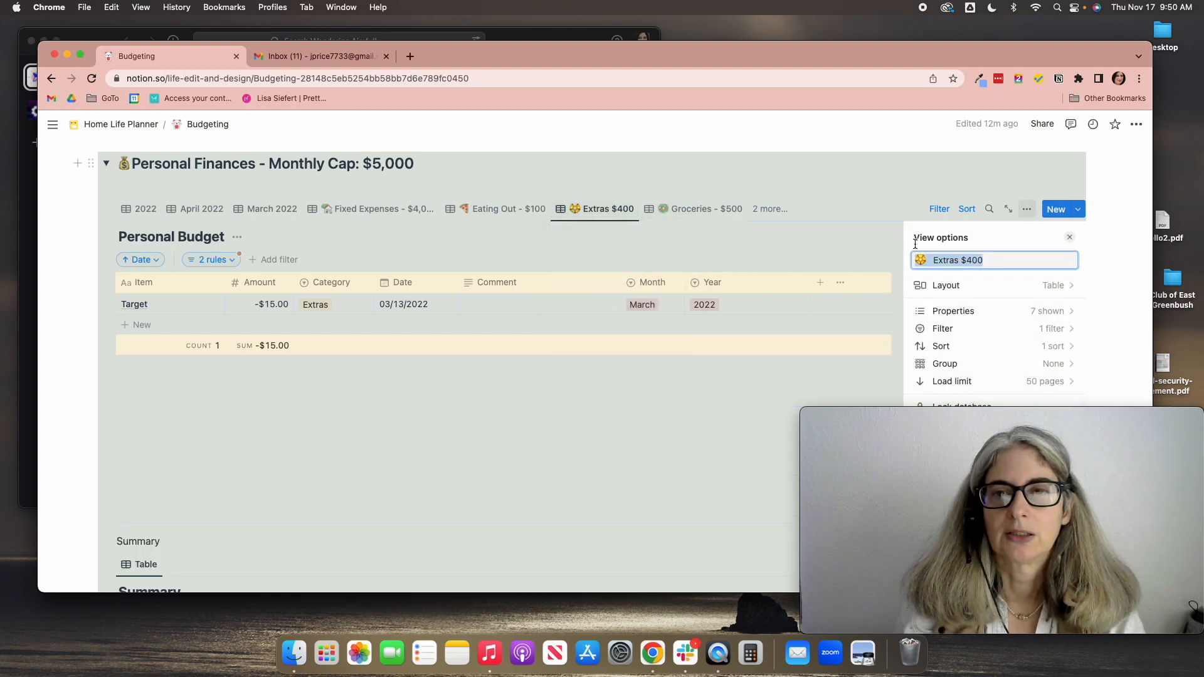
{"action": "left_click", "coordinate": [989, 260]}
{"action": "key", "text": "BackSpace"}
{"action": "key", "text": "BackSpace"}
{"action": "key", "text": "BackSpace"}
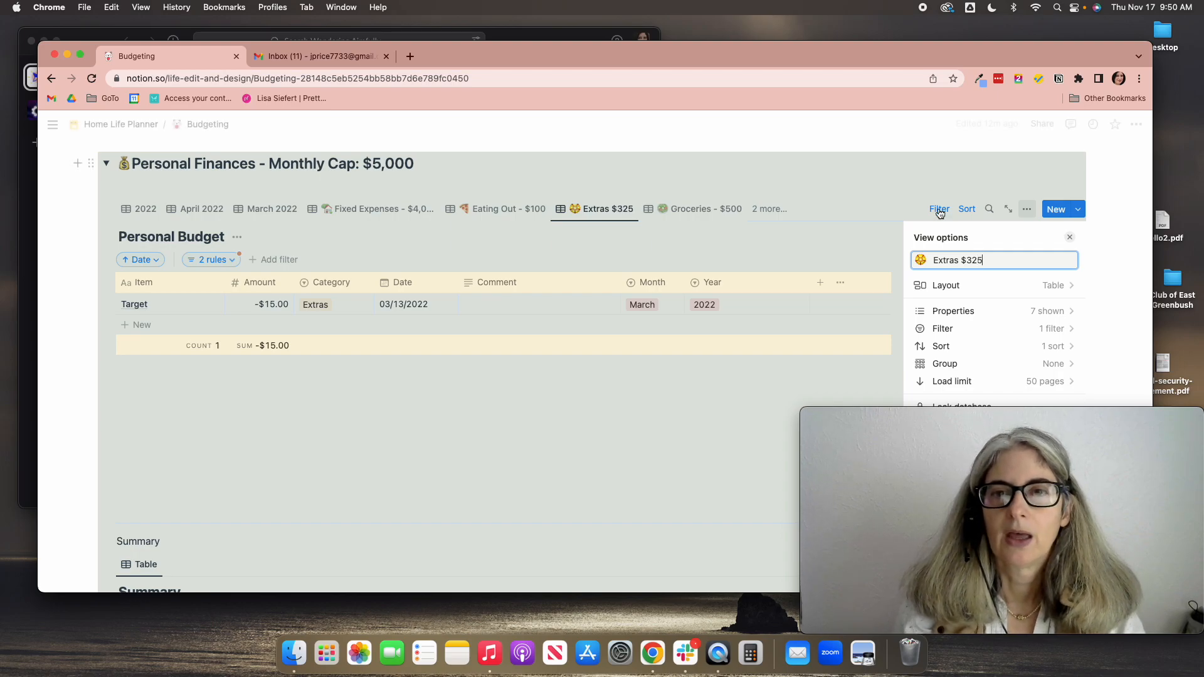
{"action": "left_click", "coordinate": [885, 221]}
Step: Look over the list of views and the Month options for the Starting Amount entry in the April 2022 view
{"action": "left_click", "coordinate": [765, 211]}
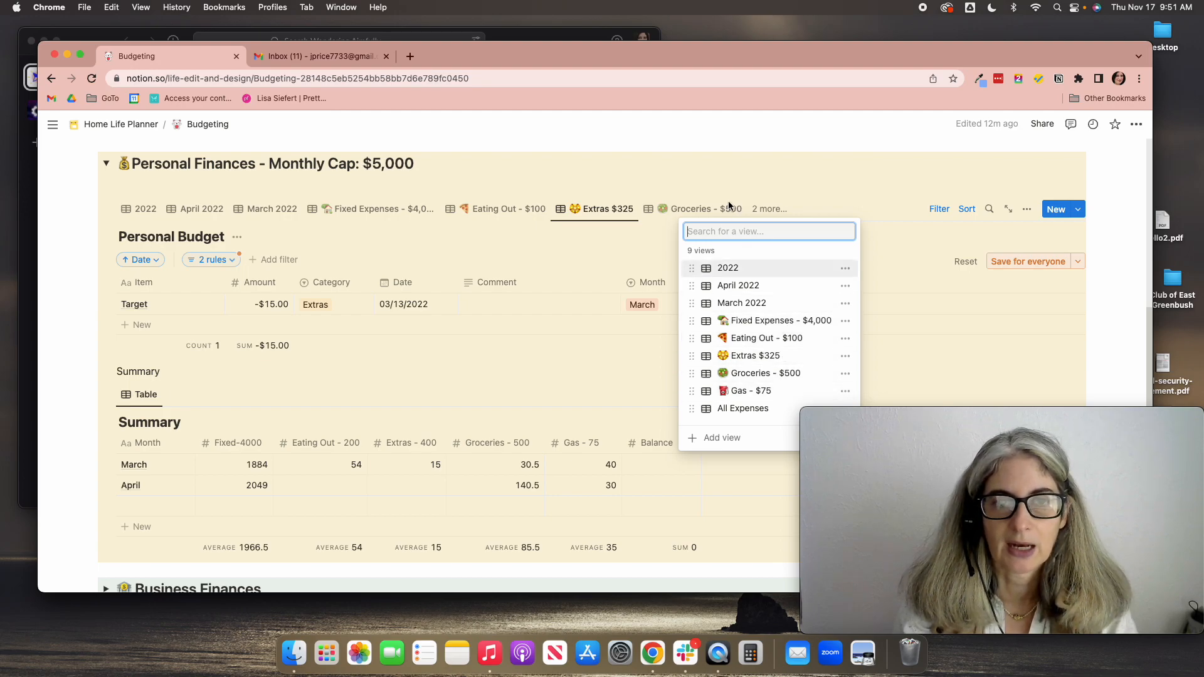
{"action": "left_click", "coordinate": [715, 175]}
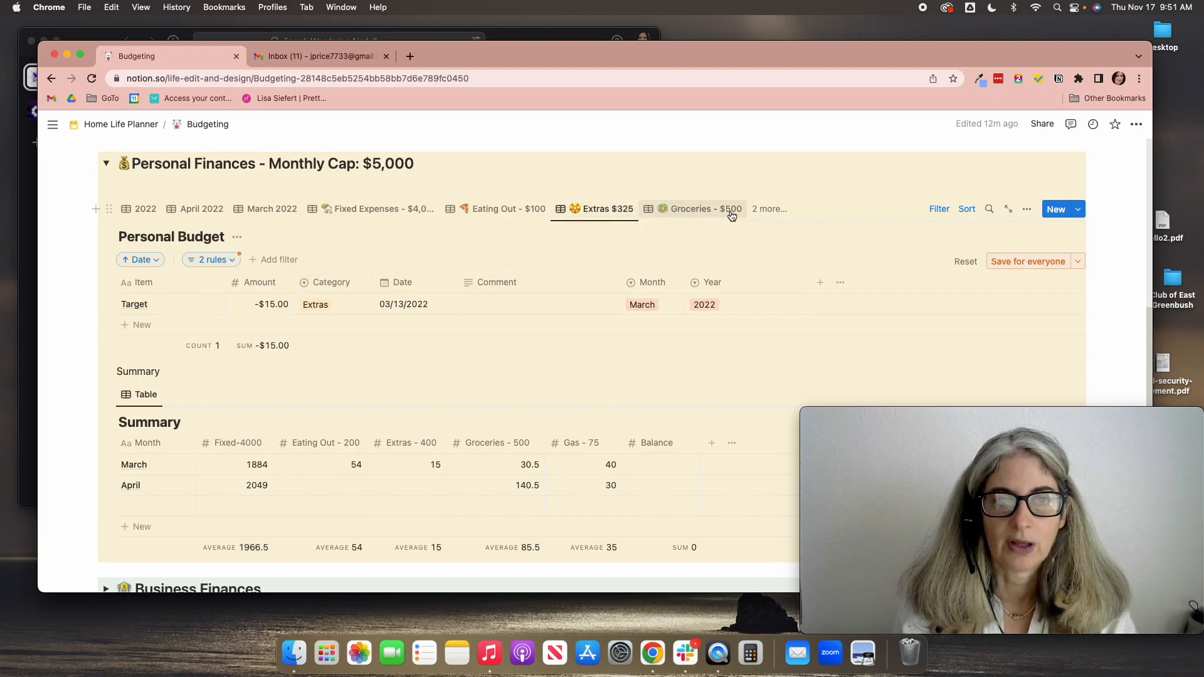
{"action": "left_click", "coordinate": [200, 215]}
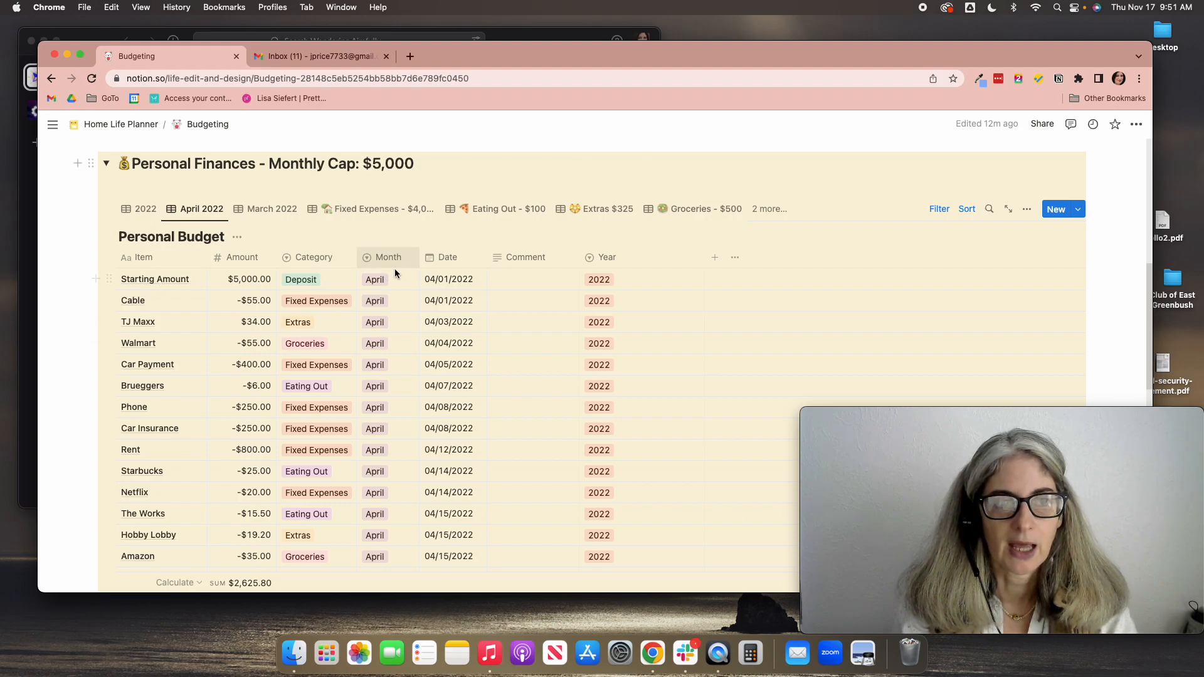
{"action": "left_click", "coordinate": [403, 281]}
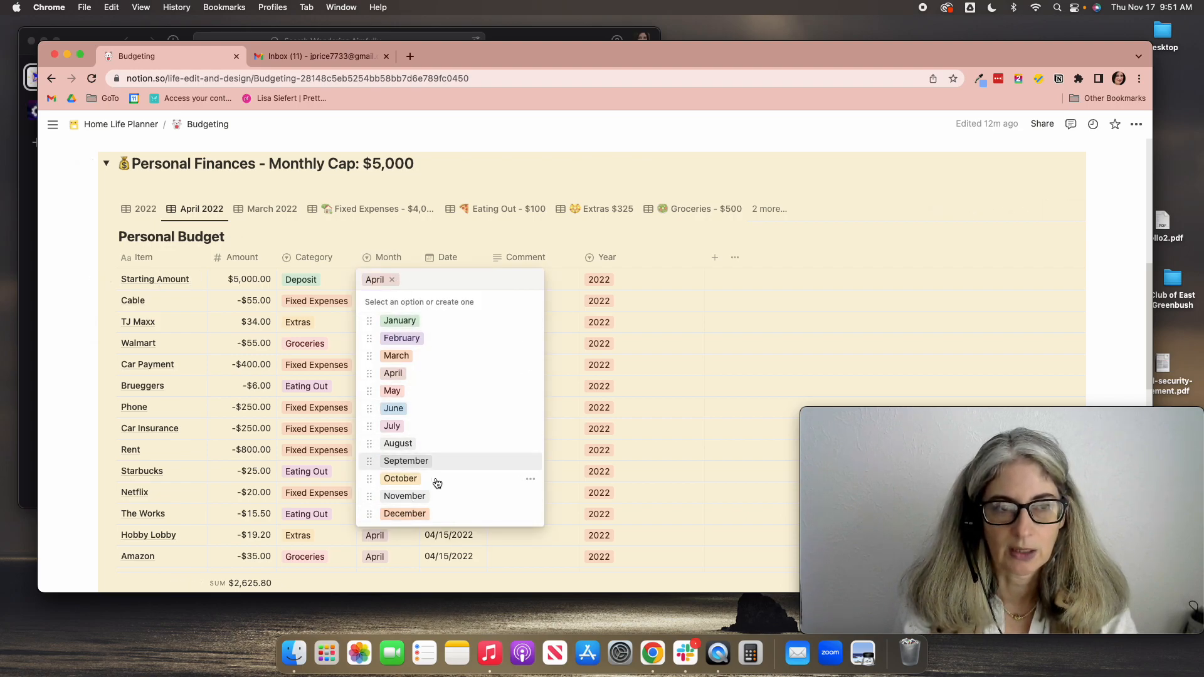
{"action": "key", "text": "Escape"}
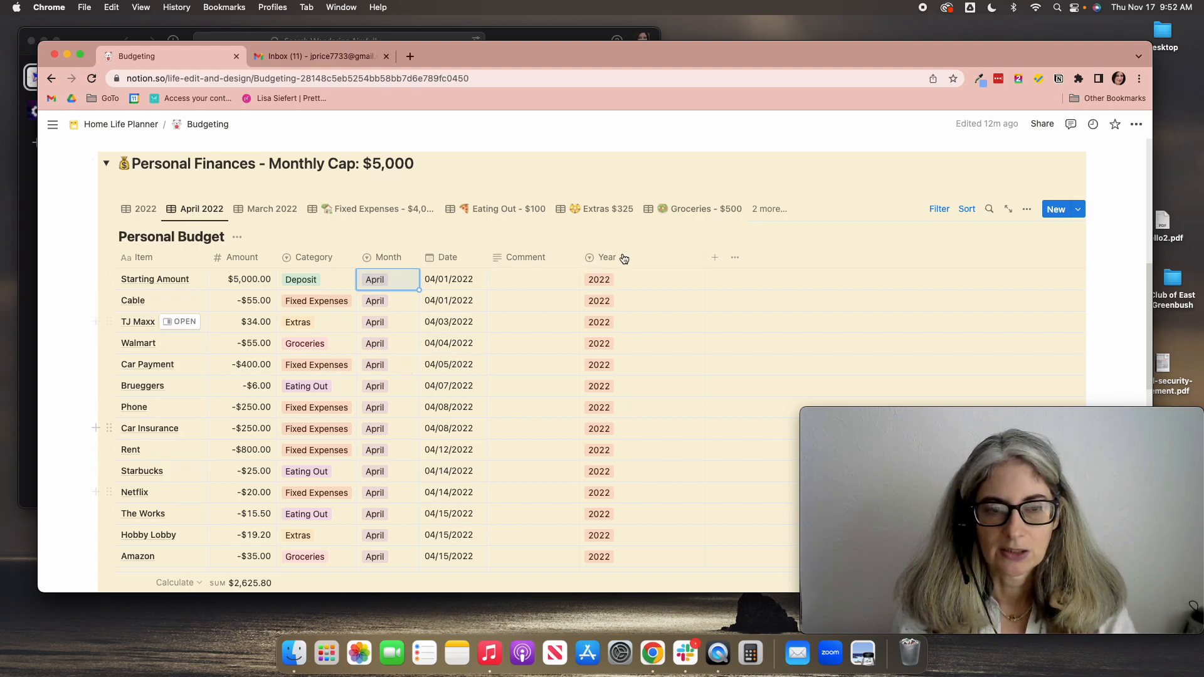
Step: Create a new Year option 2023 and assign it to the Starting Amount entry in the April 2022 view
{"action": "left_click", "coordinate": [601, 288]}
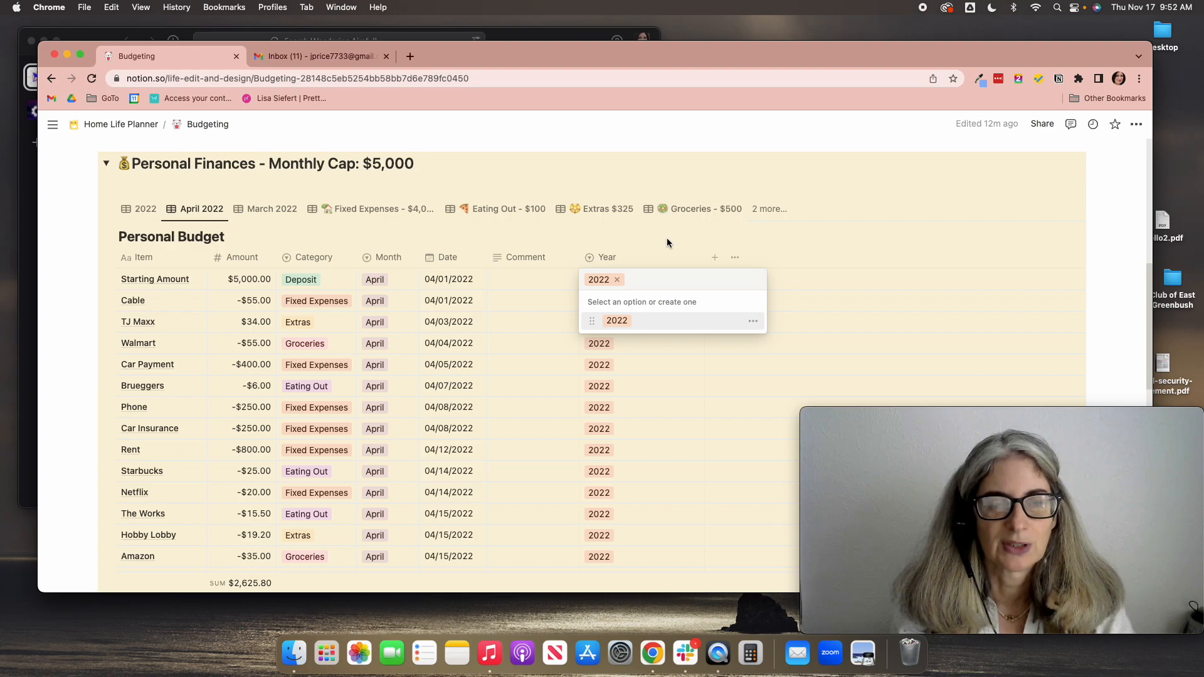
{"action": "type", "text": "2"}
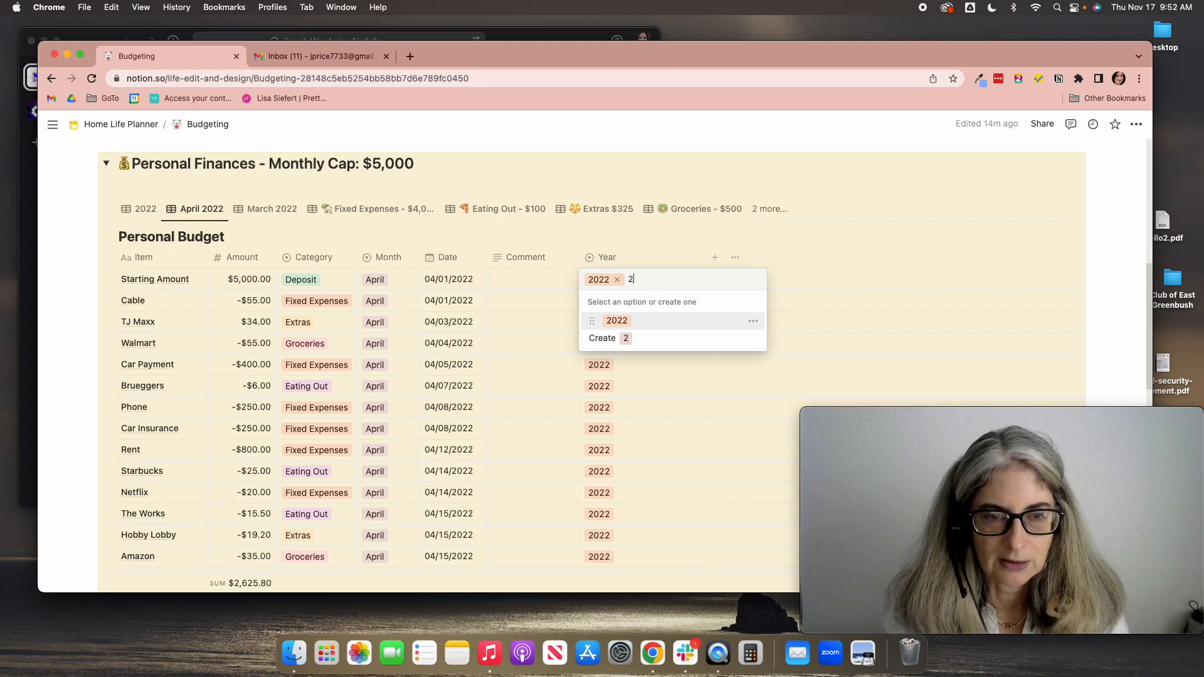
{"action": "type", "text": "023"}
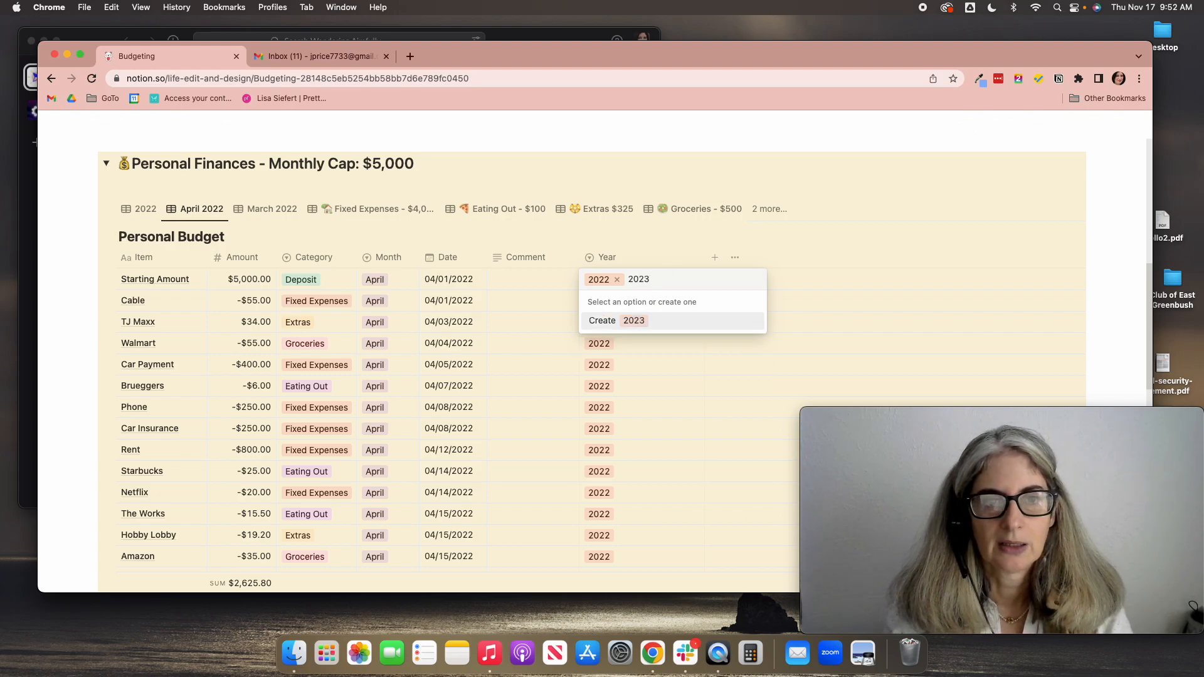
{"action": "left_click", "coordinate": [634, 322]}
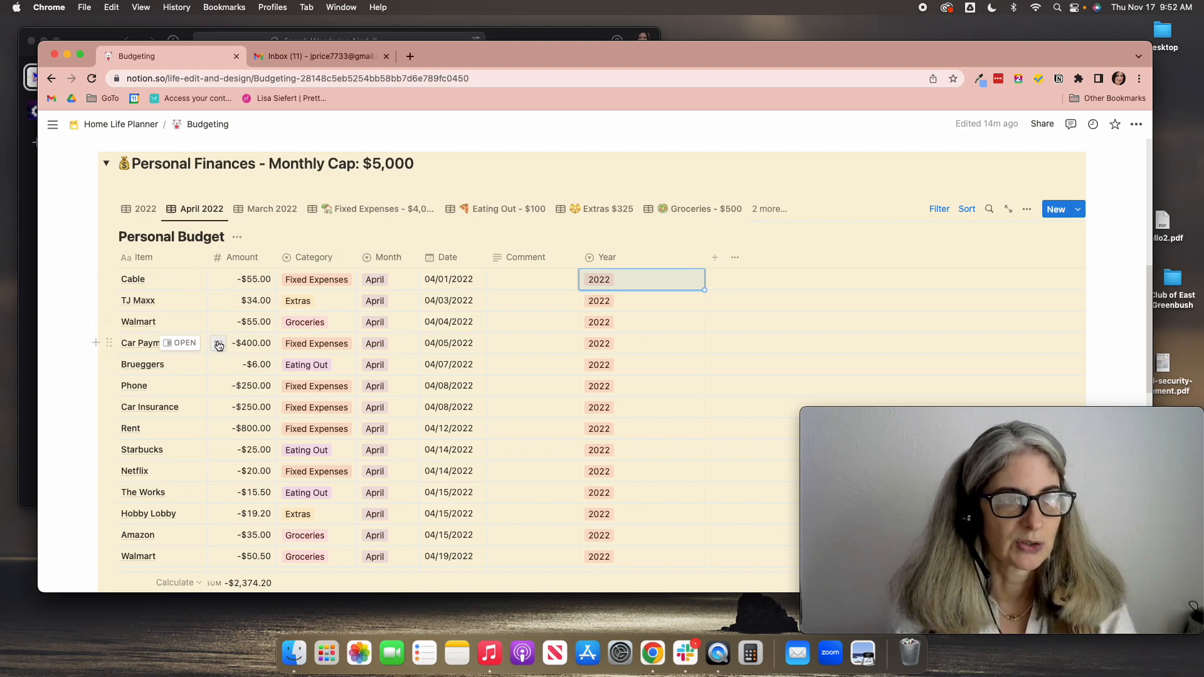
Step: Review the entries in the April 2022 view and the March 2022 view, including the March total of the Amount column
{"action": "scroll", "coordinate": [207, 345], "scroll_direction": "up", "scroll_amount": 3}
{"action": "scroll", "coordinate": [232, 326], "scroll_direction": "down", "scroll_amount": 6}
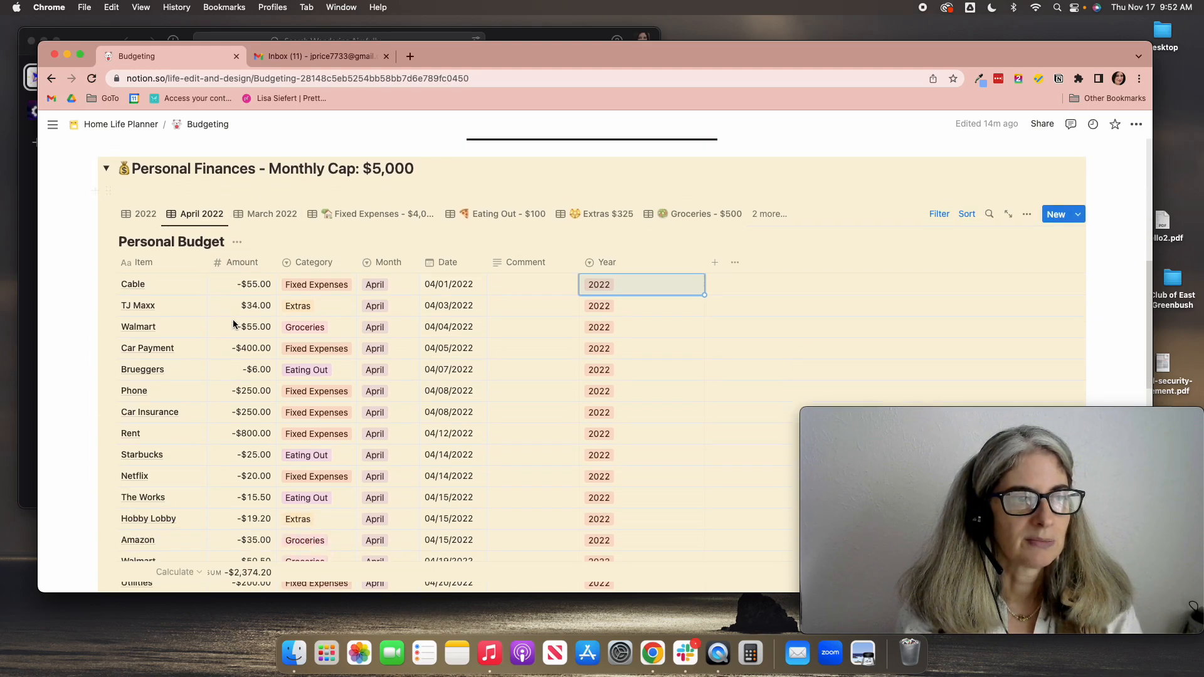
{"action": "scroll", "coordinate": [231, 348], "scroll_direction": "up", "scroll_amount": 4}
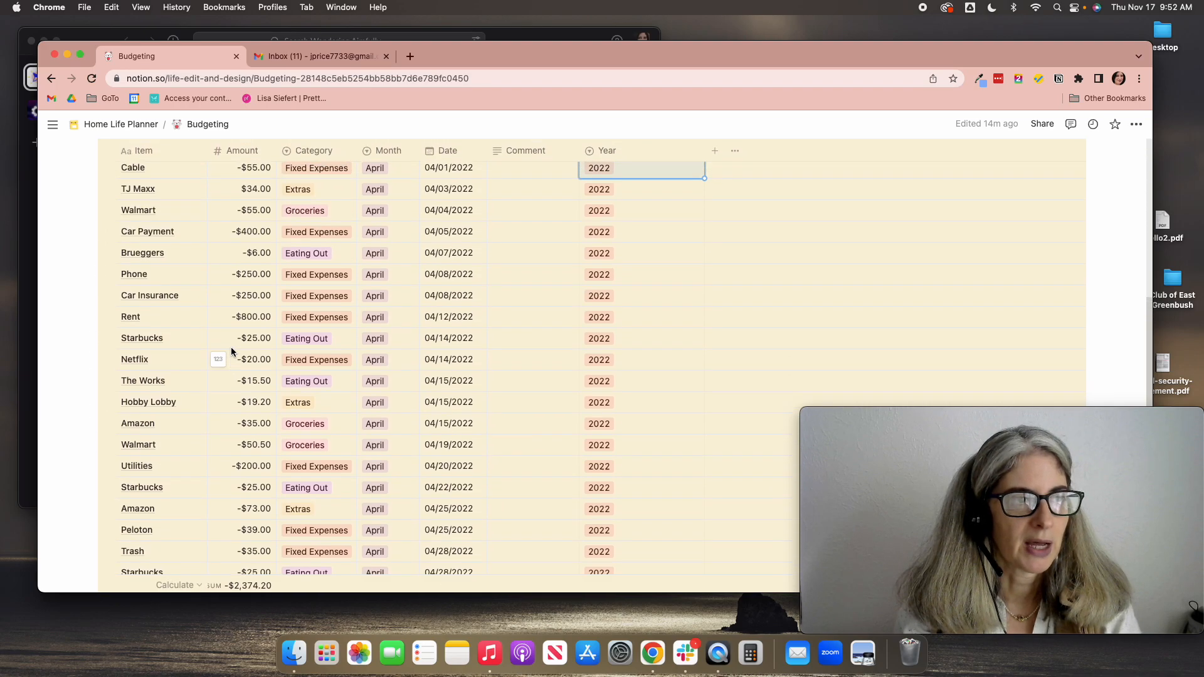
{"action": "left_click", "coordinate": [262, 148]}
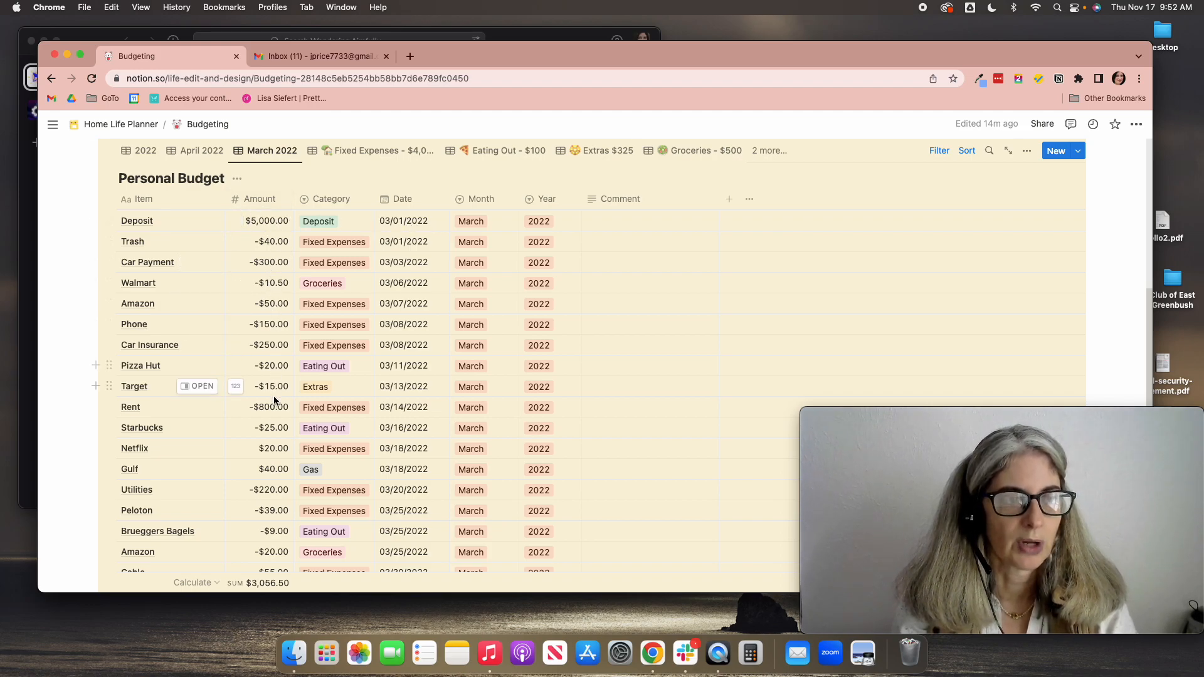
{"action": "scroll", "coordinate": [274, 448], "scroll_direction": "down", "scroll_amount": 3}
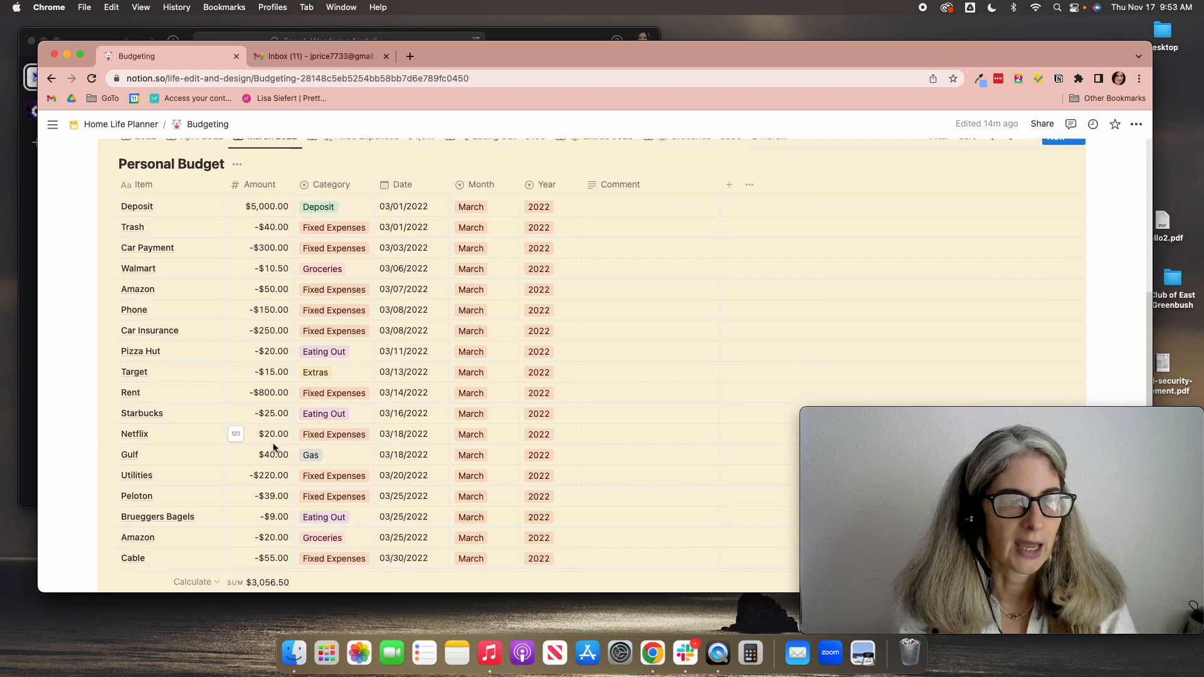
{"action": "scroll", "coordinate": [270, 320], "scroll_direction": "down", "scroll_amount": 1}
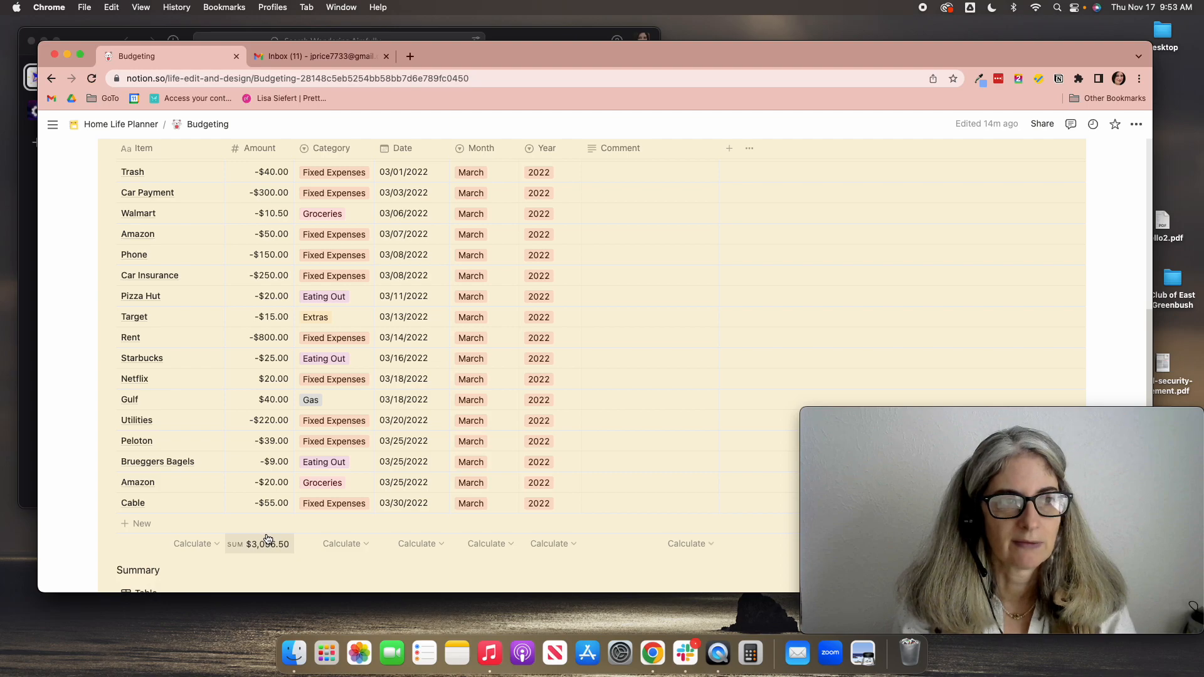
{"action": "scroll", "coordinate": [237, 327], "scroll_direction": "up", "scroll_amount": 3}
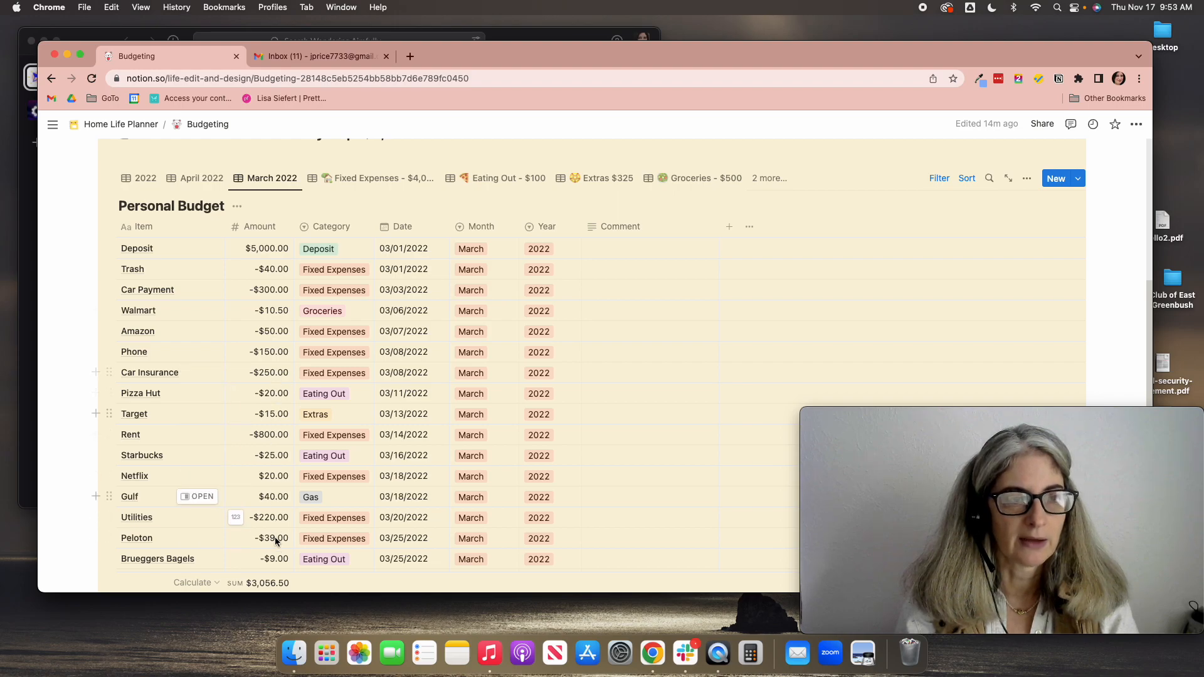
{"action": "scroll", "coordinate": [267, 464], "scroll_direction": "down", "scroll_amount": 1}
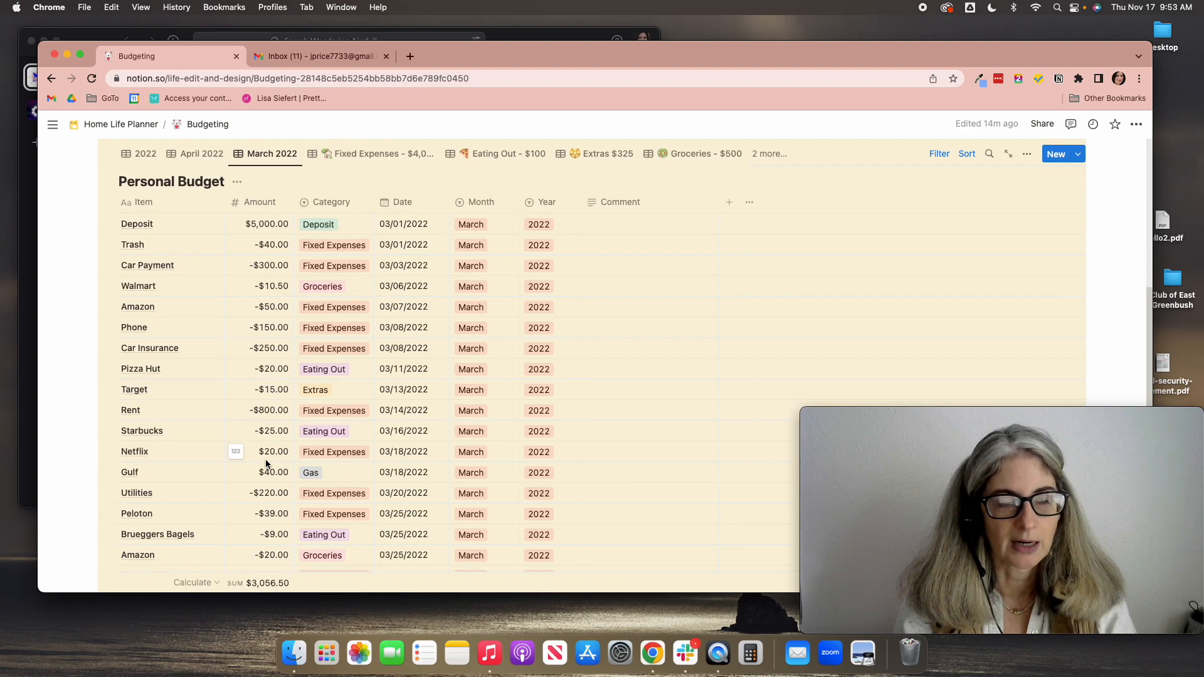
{"action": "scroll", "coordinate": [266, 471], "scroll_direction": "up", "scroll_amount": 2}
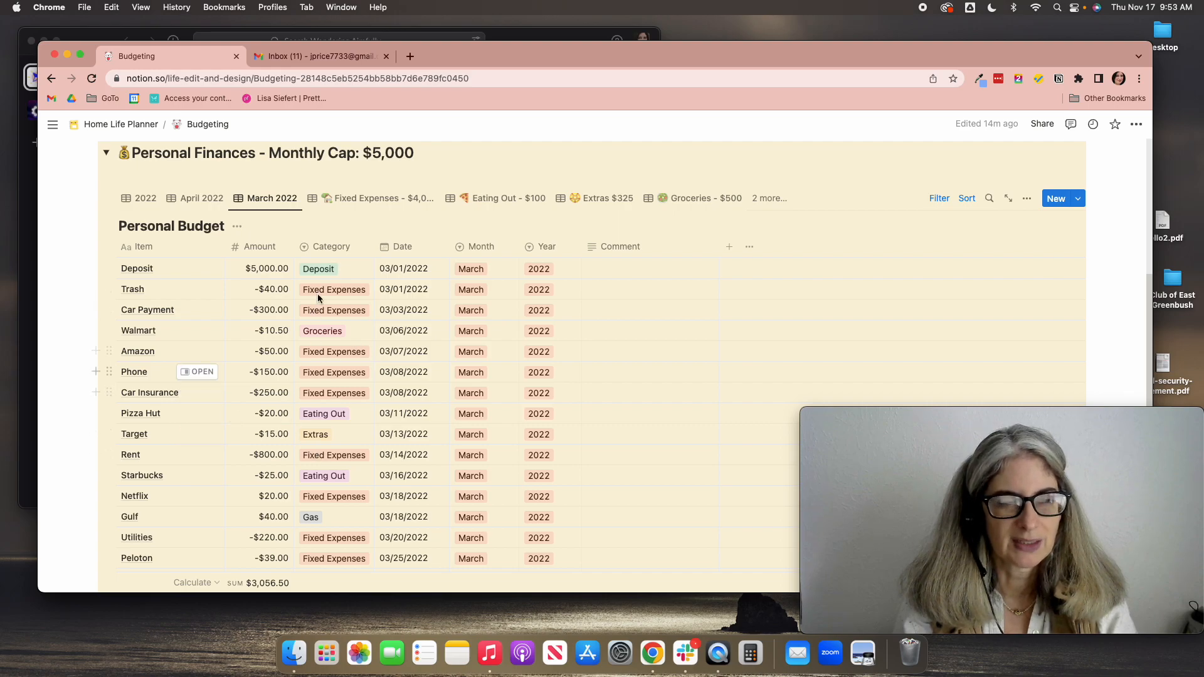
Step: Look through the Fixed Expenses, Eating Out, Extras, Groceries and Gas views of the Personal Budget database
{"action": "left_click", "coordinate": [363, 202]}
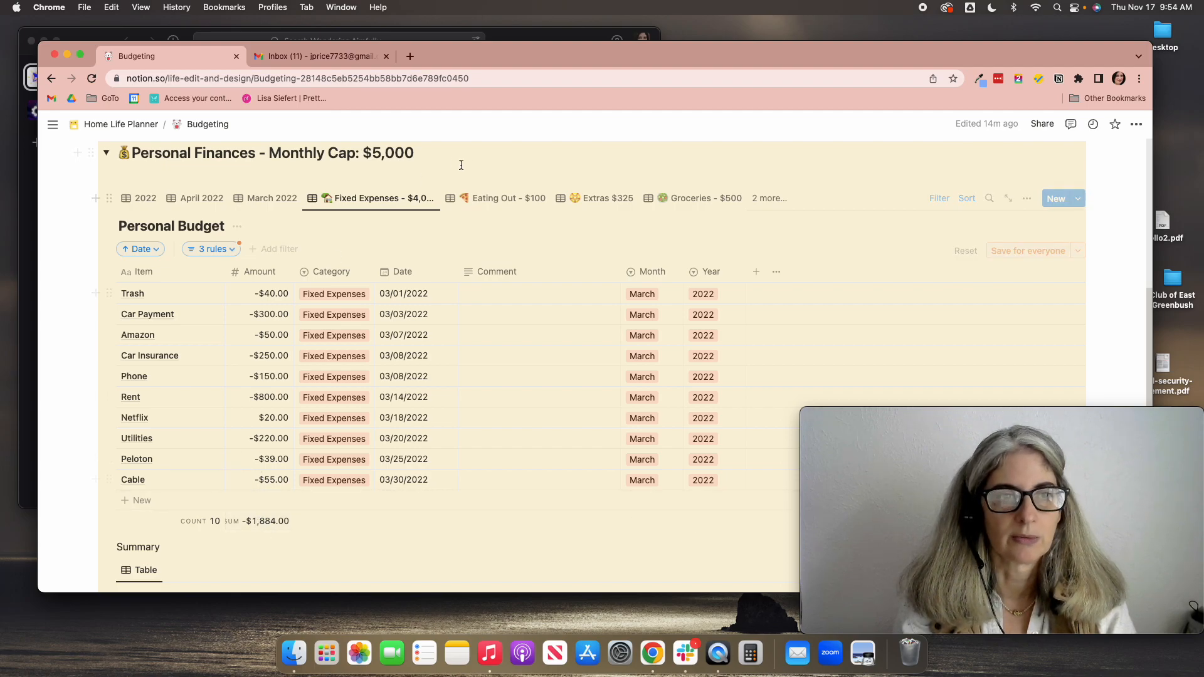
{"action": "left_click", "coordinate": [499, 199]}
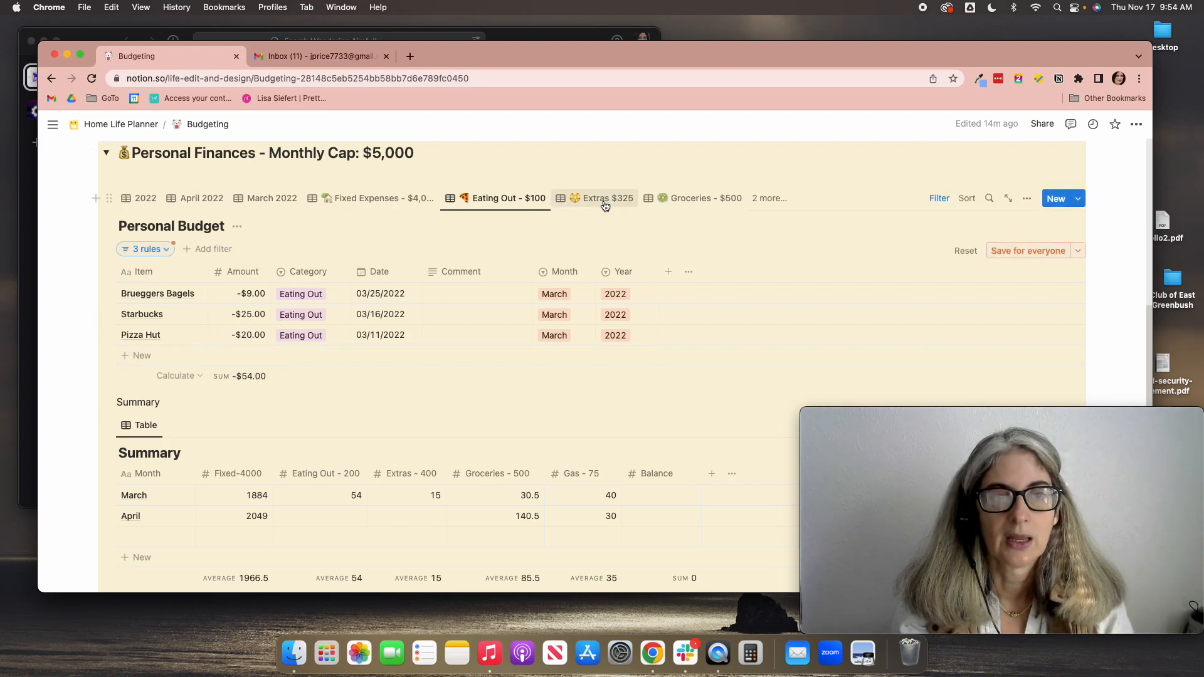
{"action": "left_click", "coordinate": [583, 207]}
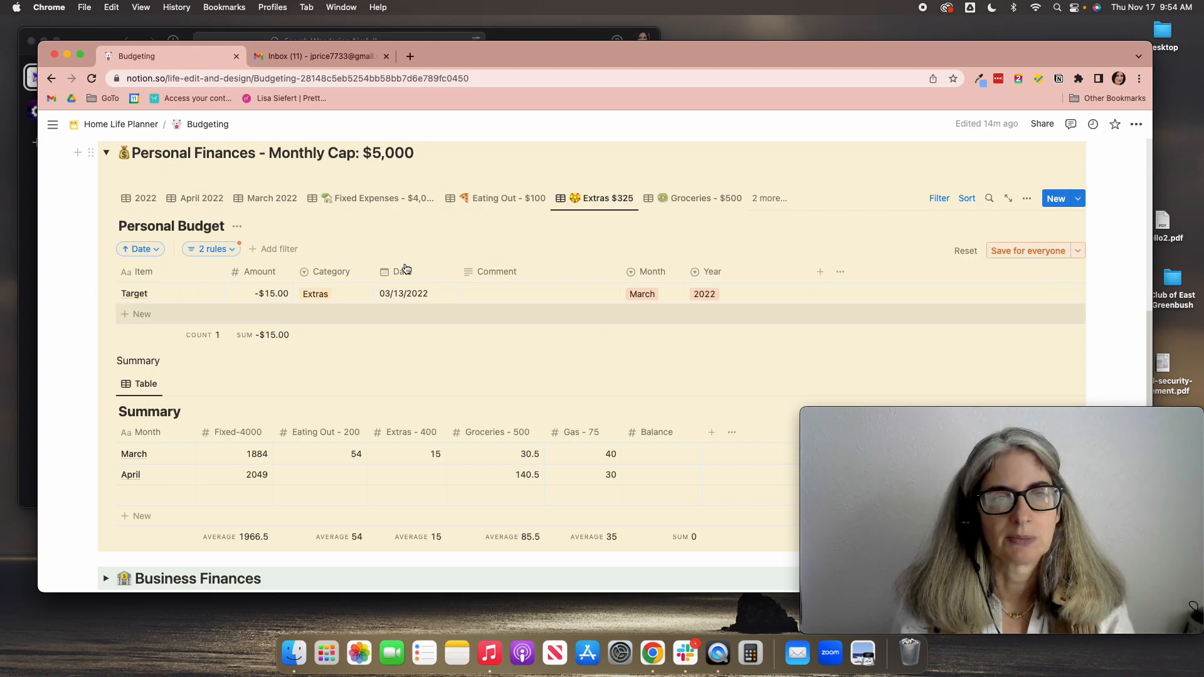
{"action": "left_click", "coordinate": [690, 197]}
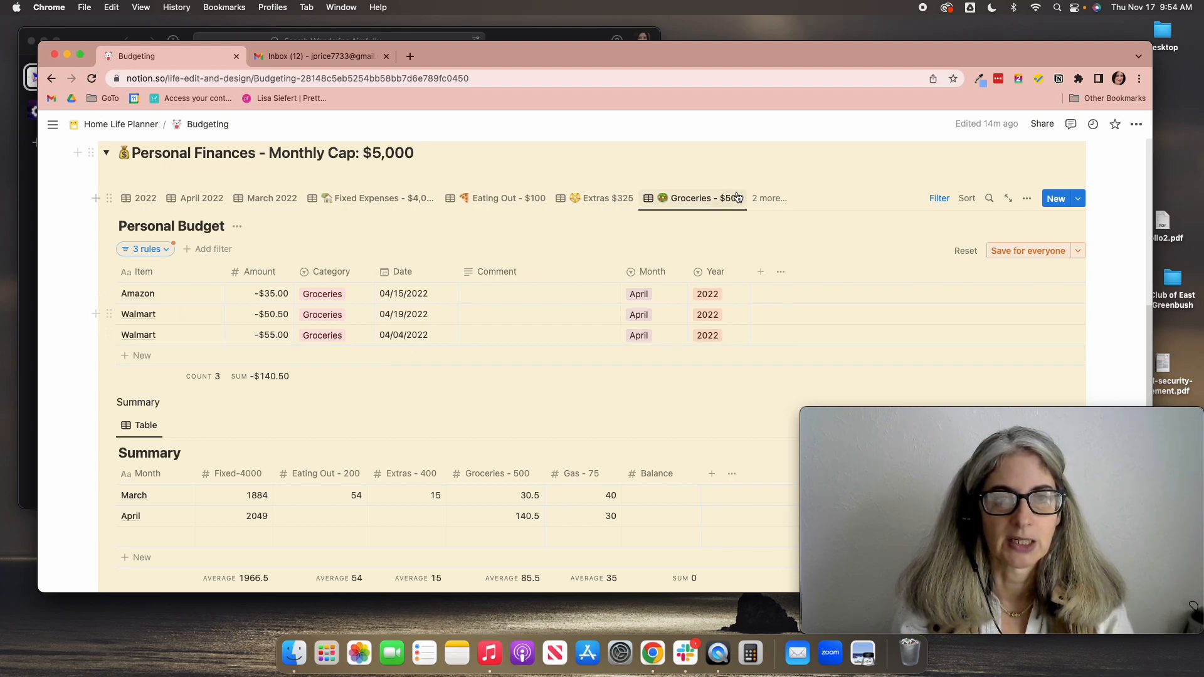
{"action": "left_click", "coordinate": [769, 198]}
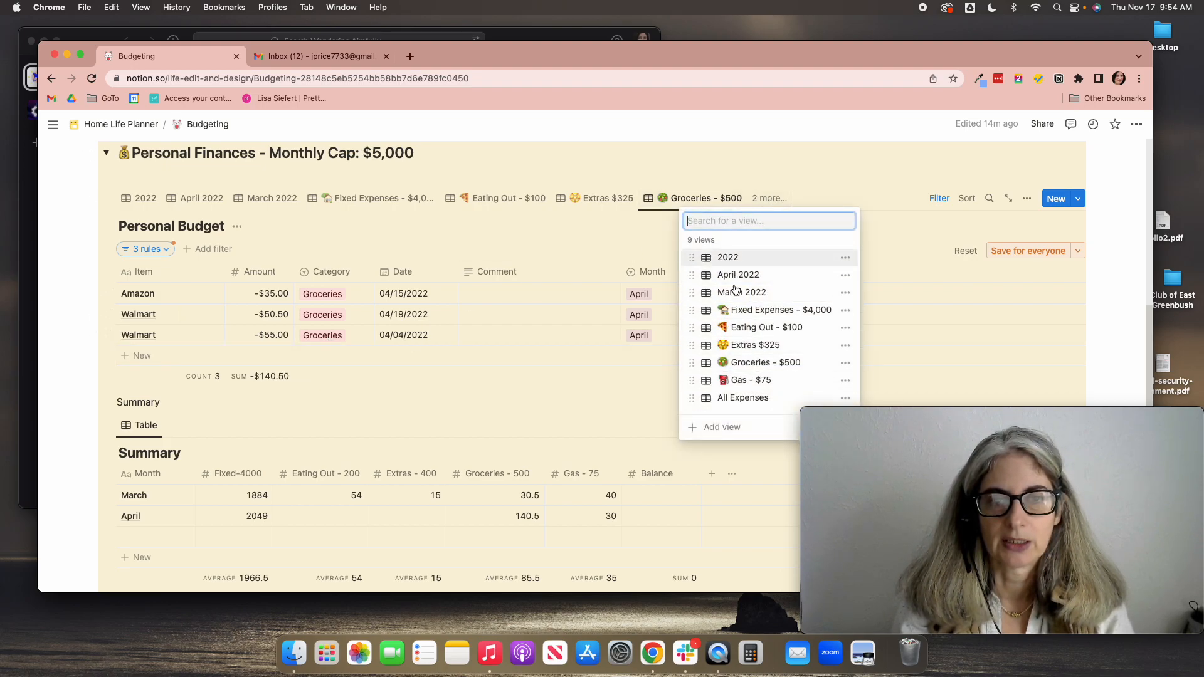
{"action": "left_click", "coordinate": [746, 380]}
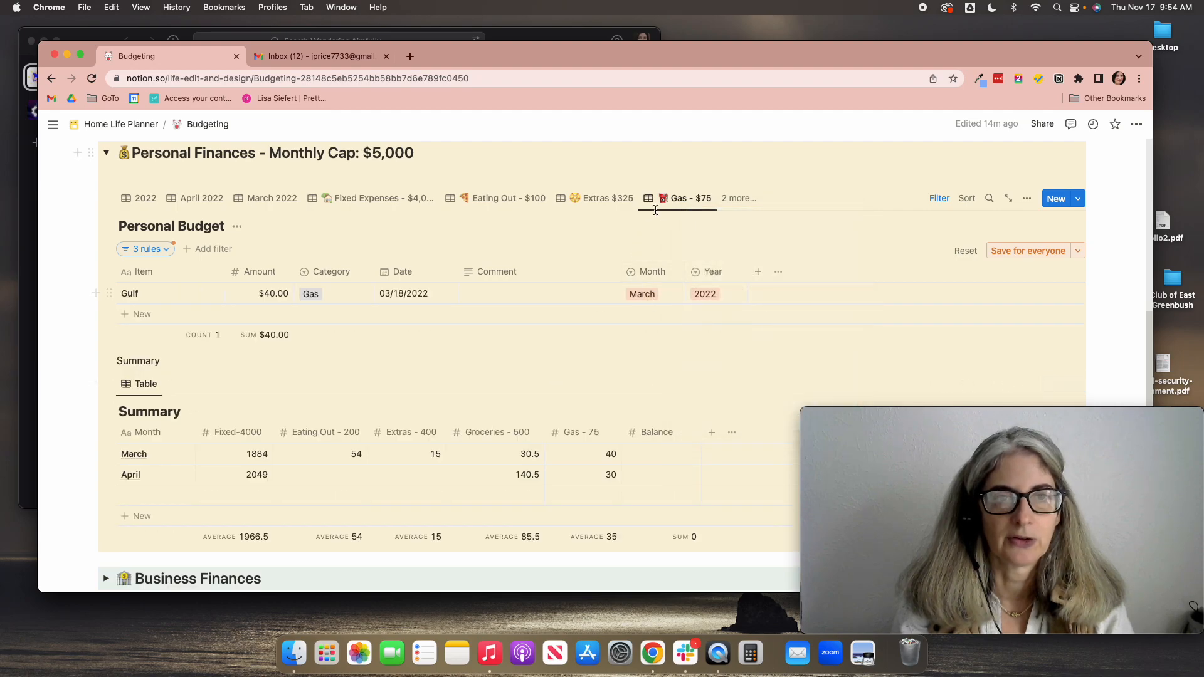
{"action": "left_click", "coordinate": [596, 198]}
Step: Open the Eating Out view of the Personal Budget database and change its Month filter to April
{"action": "left_click", "coordinate": [505, 206]}
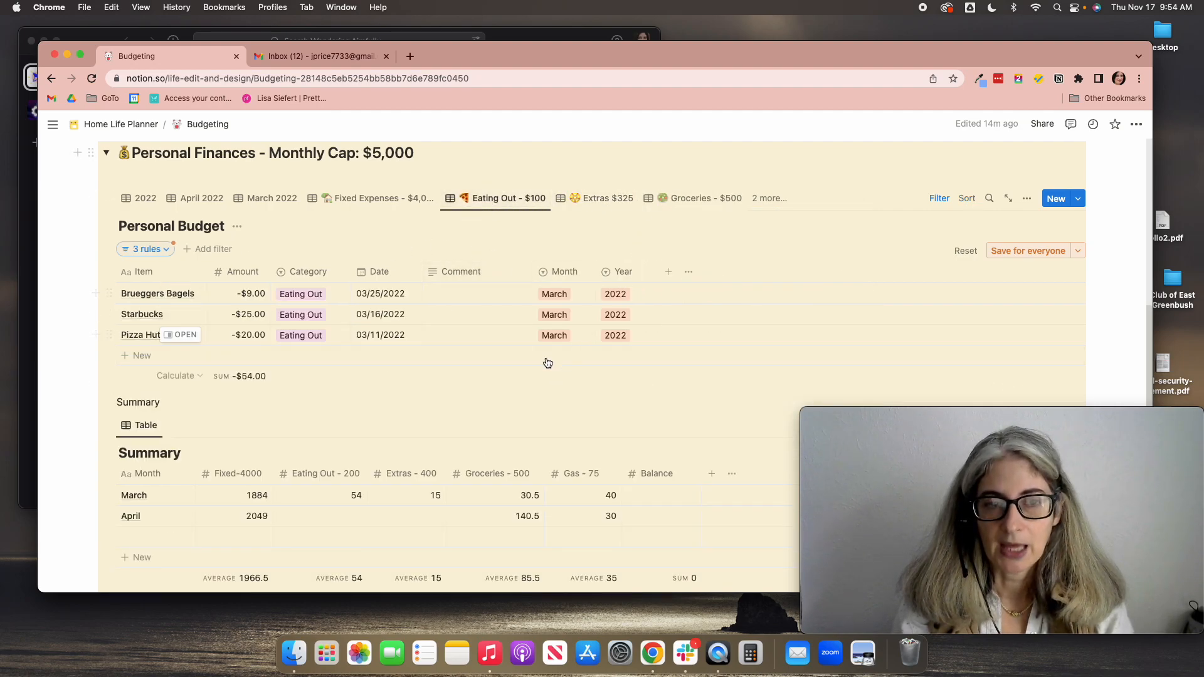
{"action": "left_click", "coordinate": [148, 251]}
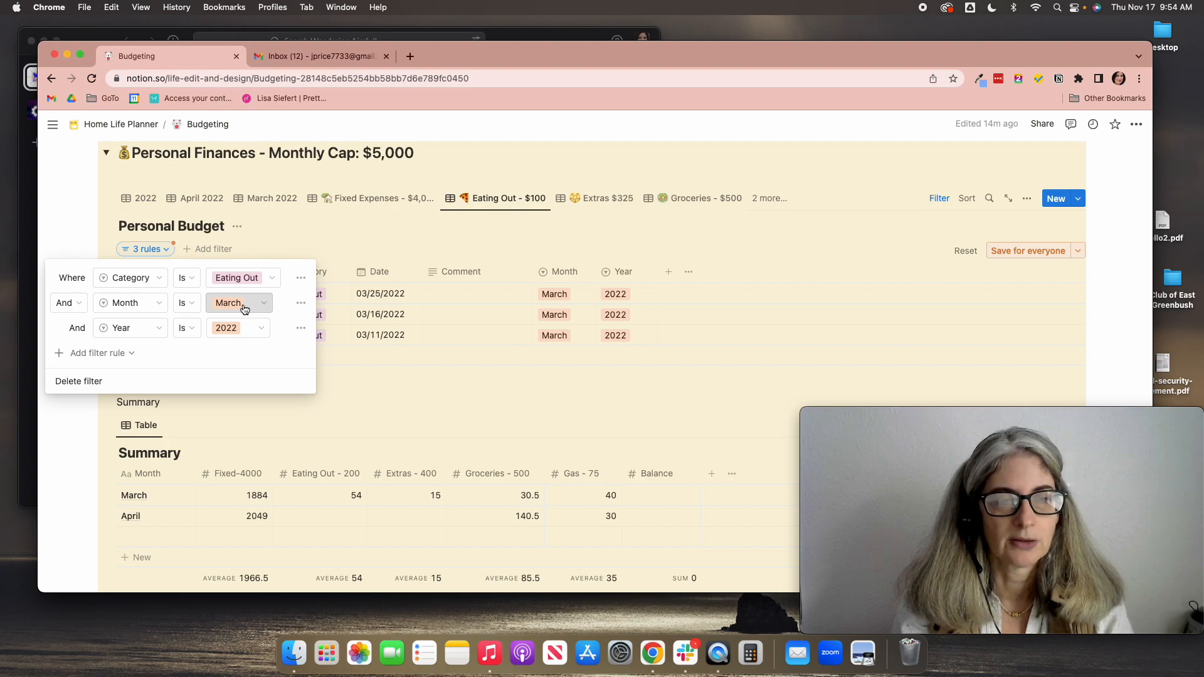
{"action": "left_click", "coordinate": [245, 310]}
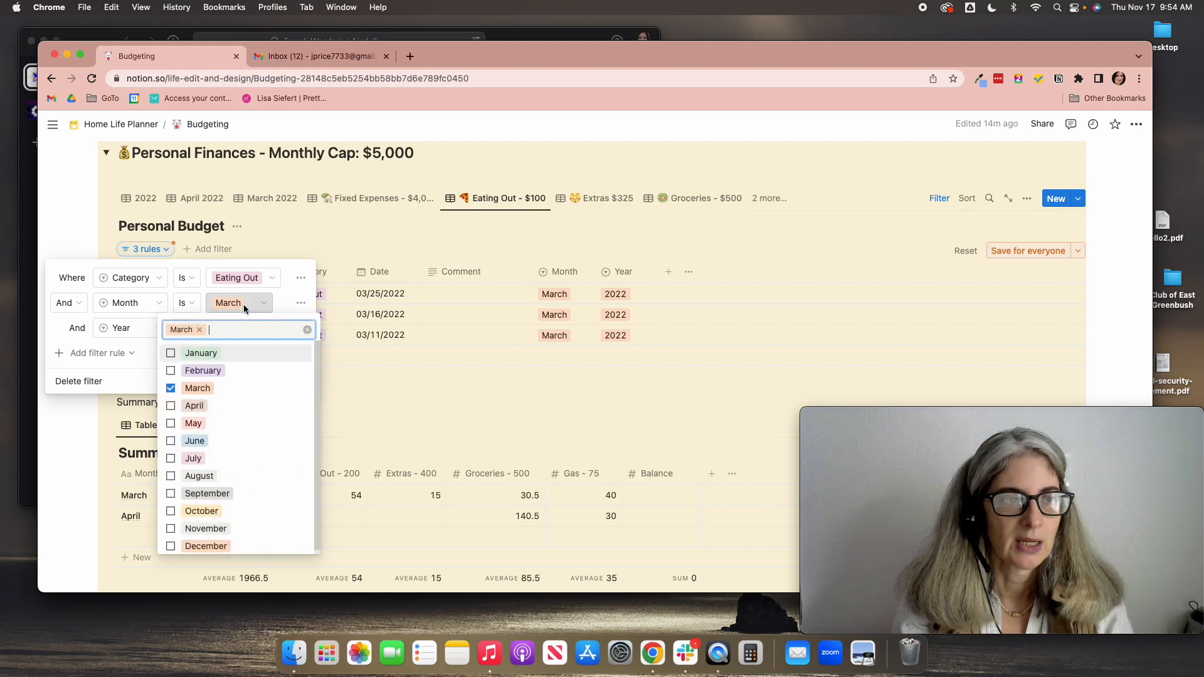
{"action": "left_click", "coordinate": [170, 389]}
{"action": "left_click", "coordinate": [170, 406]}
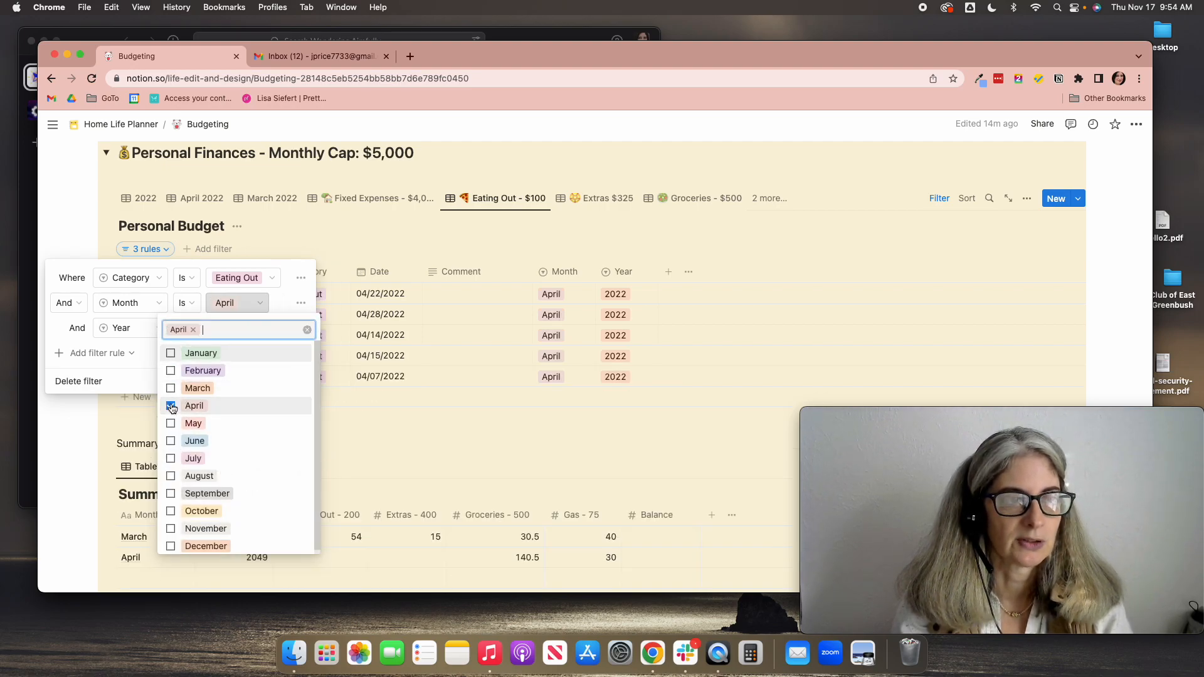
{"action": "key", "text": "Escape"}
{"action": "left_click", "coordinate": [401, 224]}
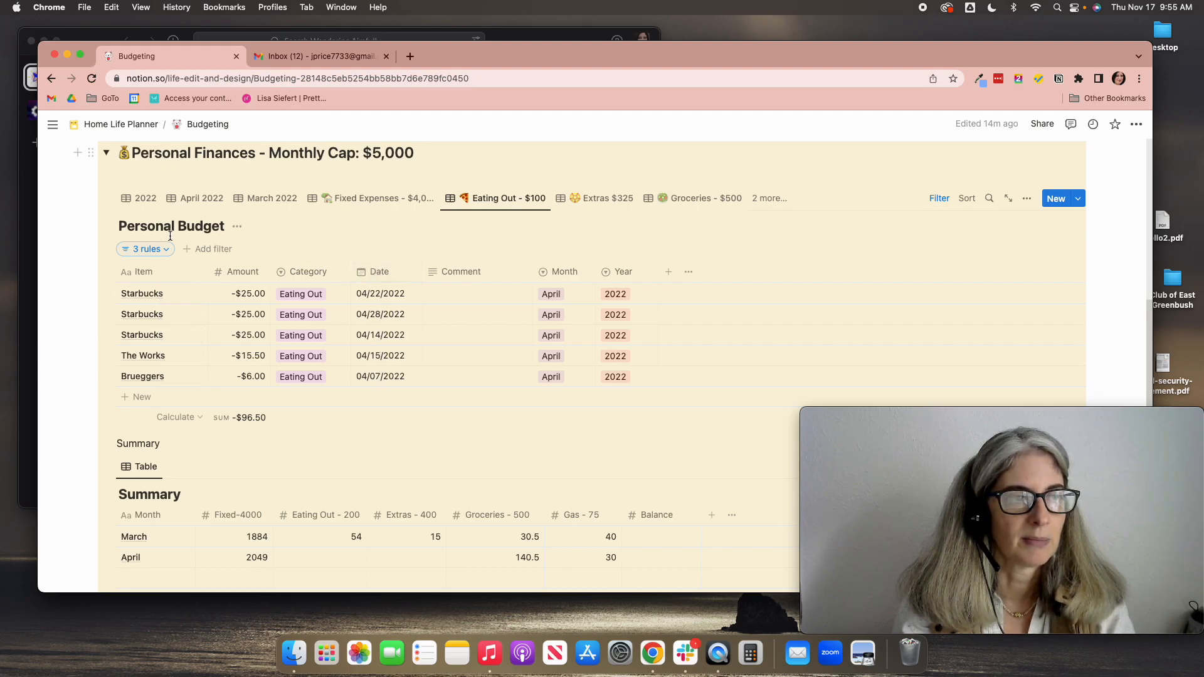
Step: Sort the Eating Out view by Date in ascending order
{"action": "left_click", "coordinate": [966, 199]}
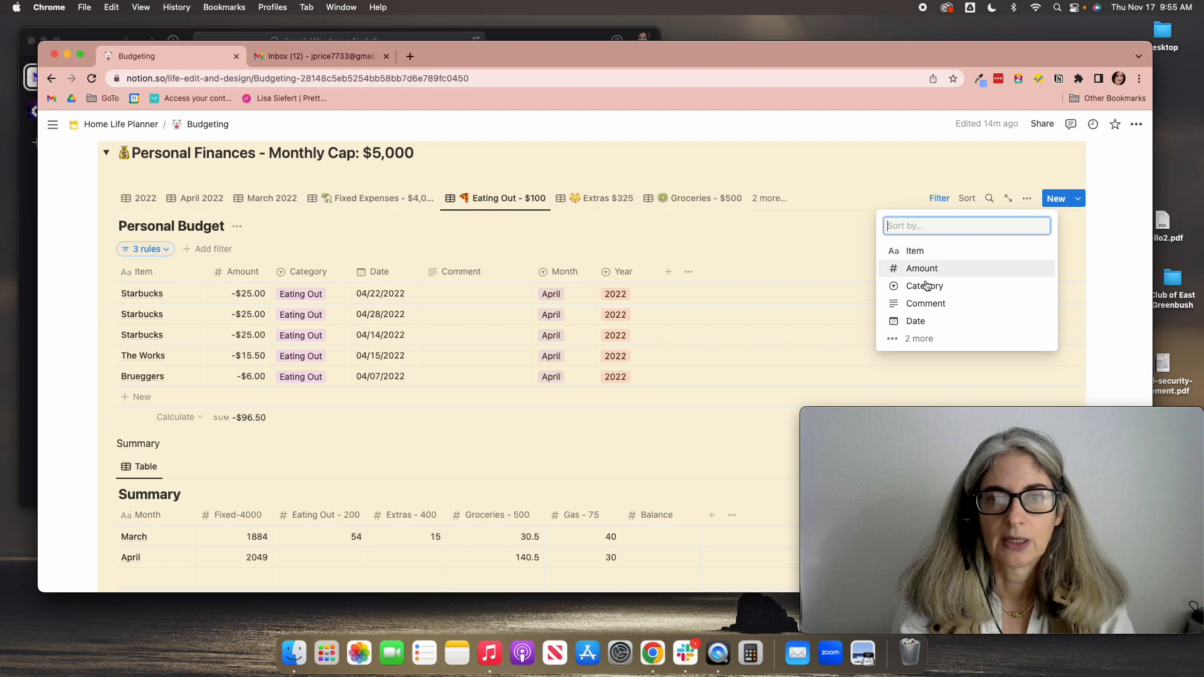
{"action": "left_click", "coordinate": [917, 326]}
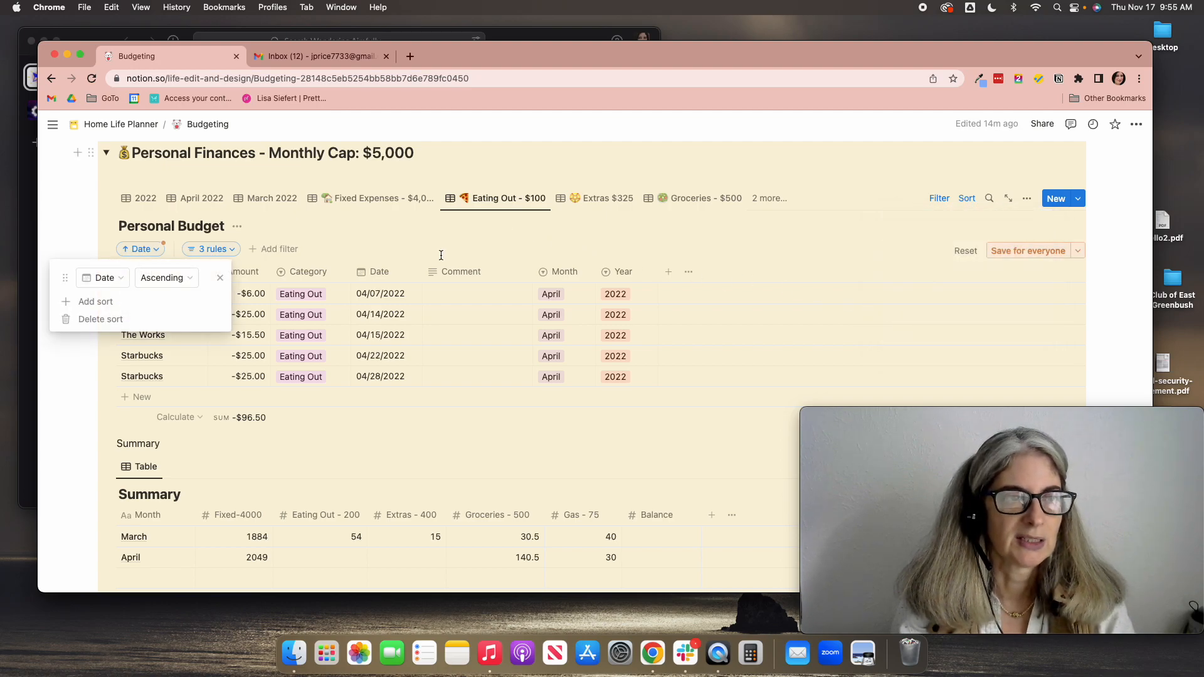
{"action": "left_click", "coordinate": [441, 256]}
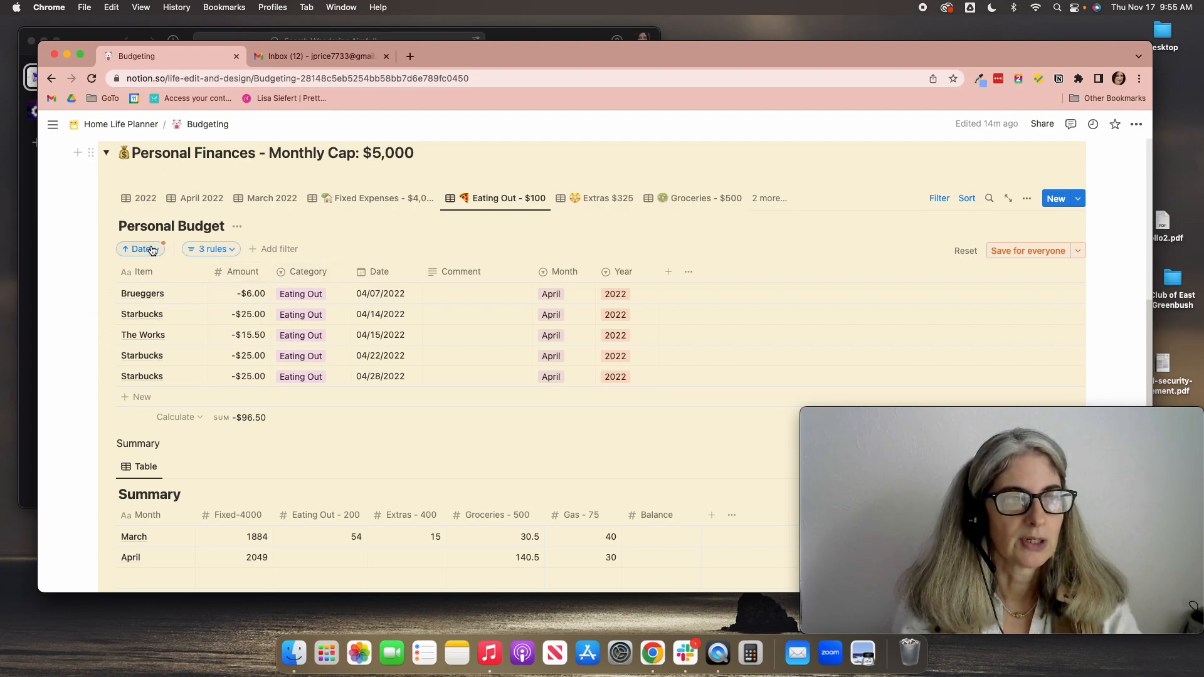
Step: Review the list of expenses and their categories in the April 2022 view
{"action": "left_click", "coordinate": [198, 206]}
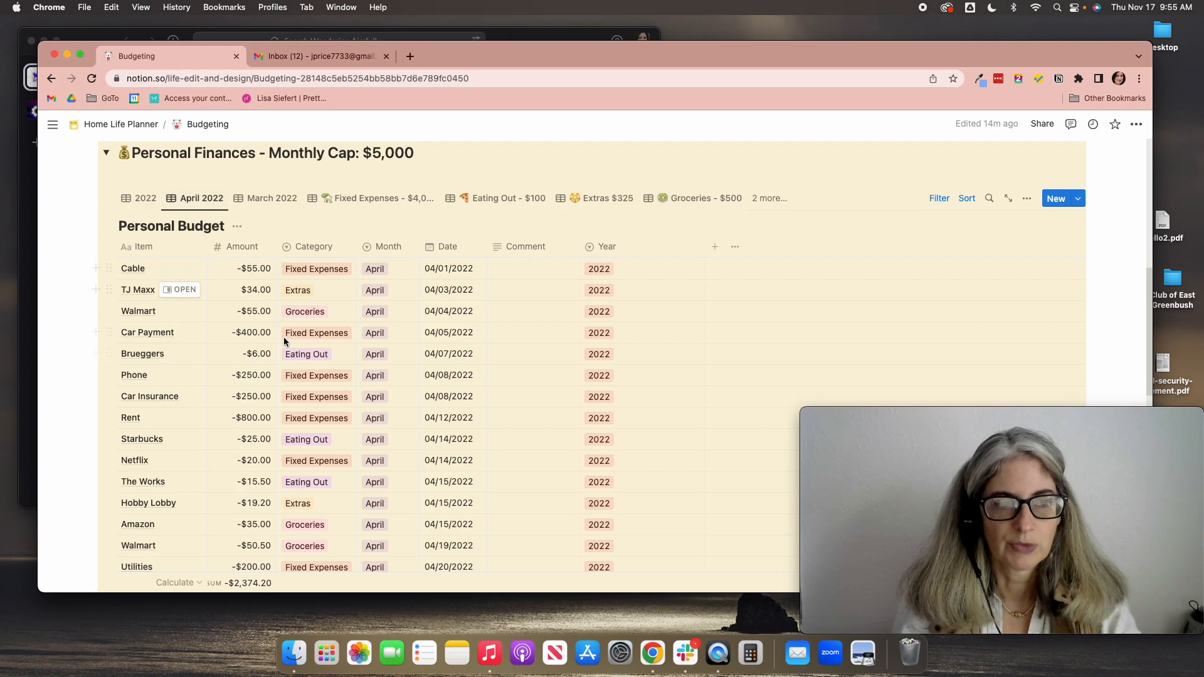
{"action": "scroll", "coordinate": [282, 352], "scroll_direction": "down", "scroll_amount": 2}
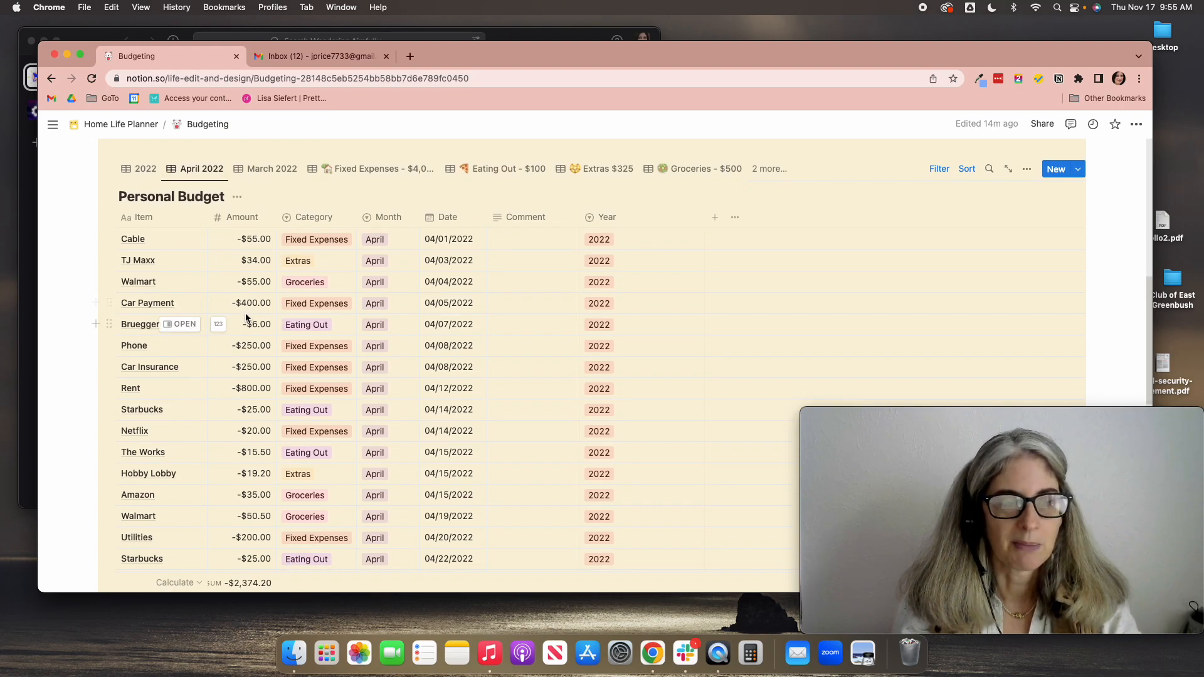
{"action": "scroll", "coordinate": [267, 341], "scroll_direction": "down", "scroll_amount": 5}
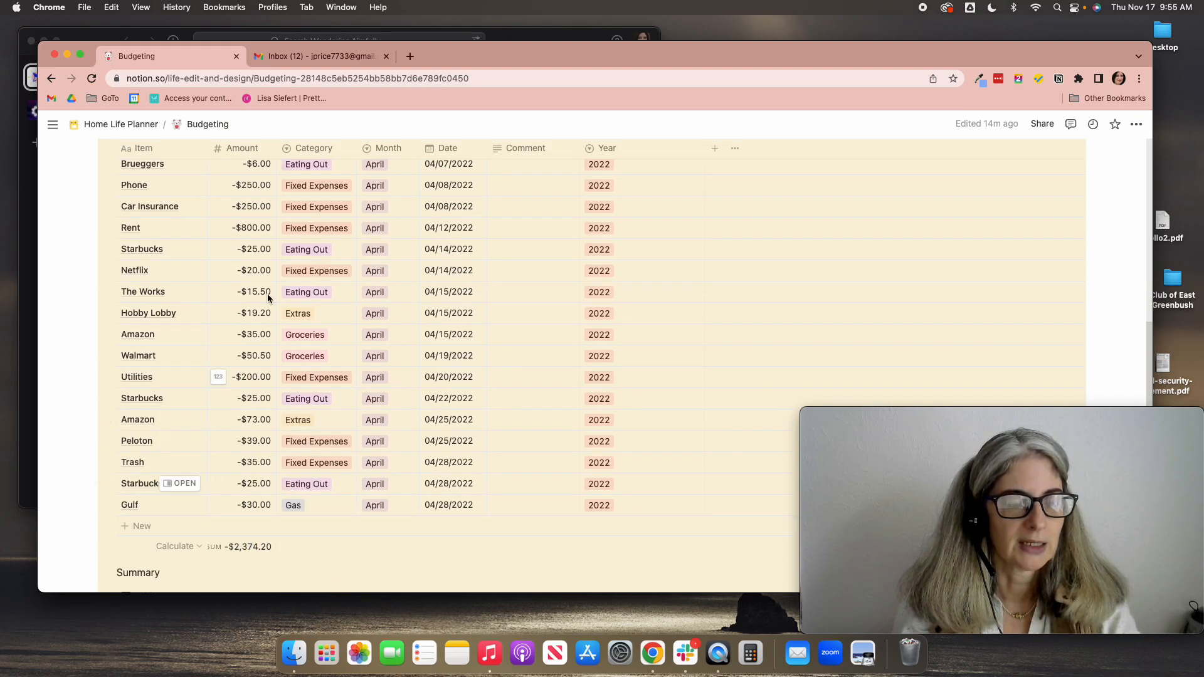
{"action": "scroll", "coordinate": [323, 235], "scroll_direction": "up", "scroll_amount": 6}
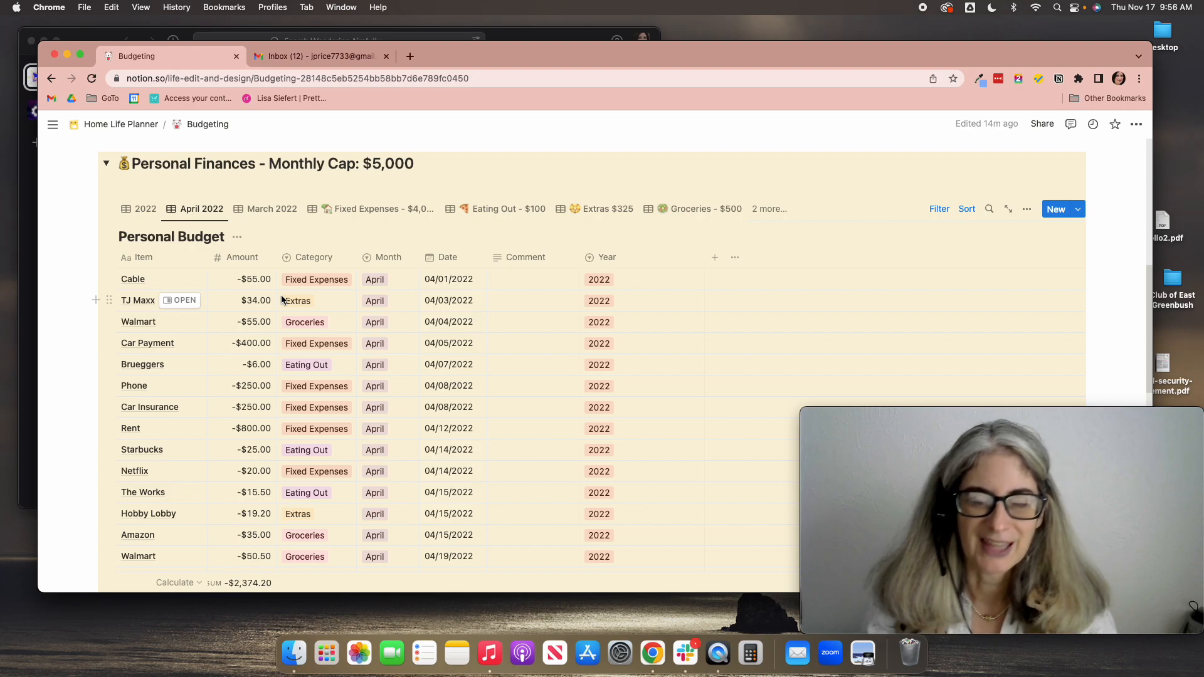
{"action": "scroll", "coordinate": [282, 301], "scroll_direction": "down", "scroll_amount": 1}
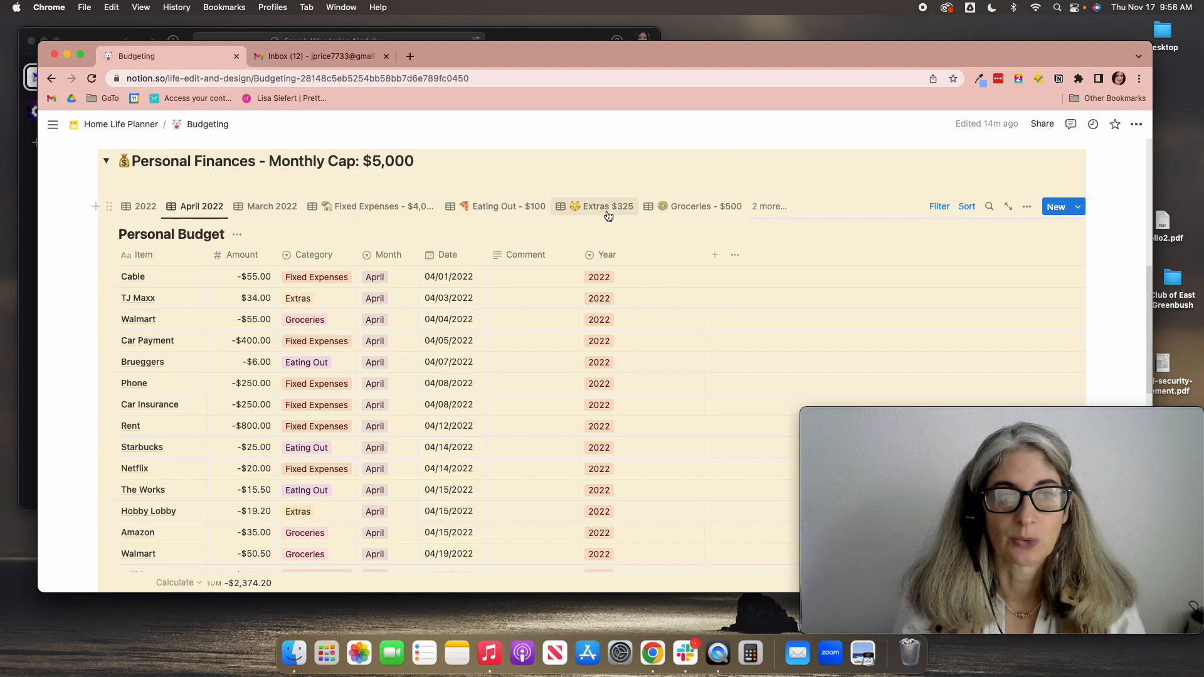
Step: Rename the Eating Out column of the Summary table to Eating Out - 100
{"action": "scroll", "coordinate": [289, 316], "scroll_direction": "down", "scroll_amount": 5}
{"action": "scroll", "coordinate": [286, 318], "scroll_direction": "down", "scroll_amount": 3}
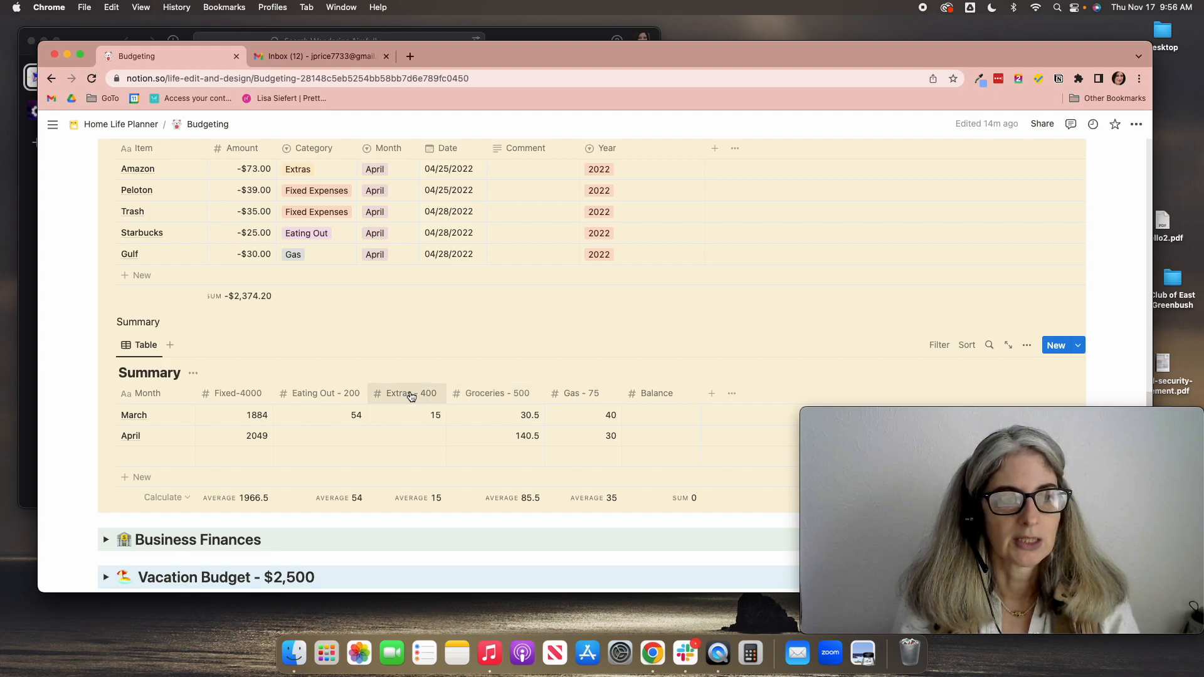
{"action": "left_click", "coordinate": [348, 394]}
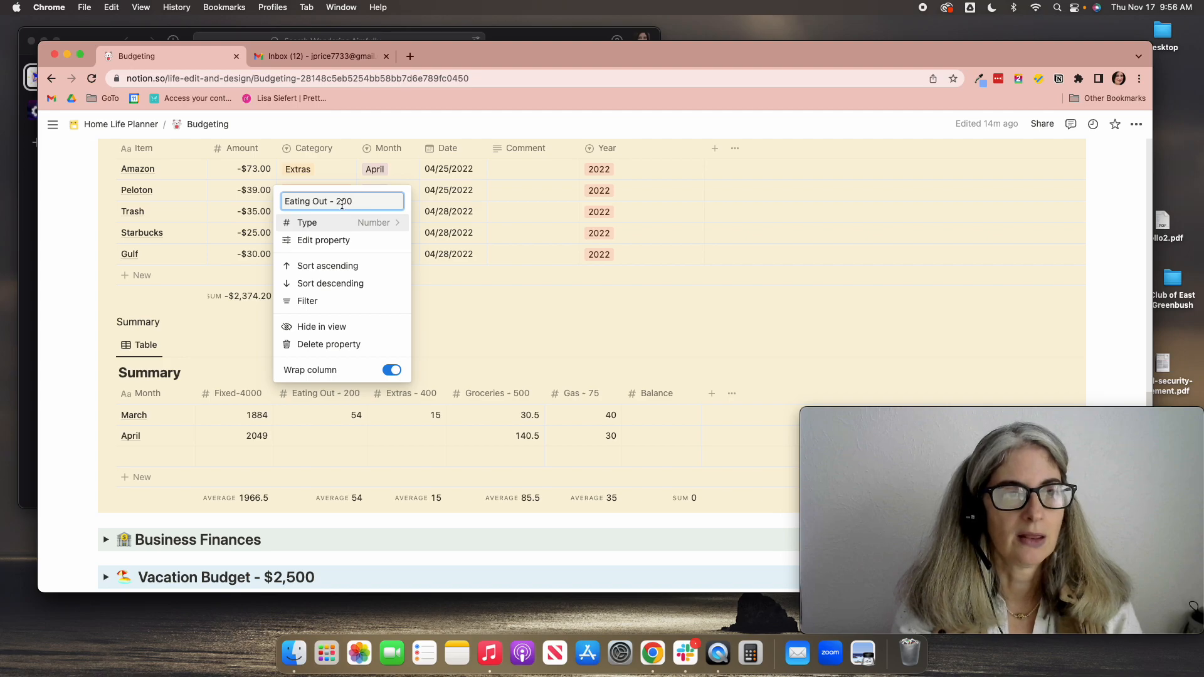
{"action": "type", "text": "1"}
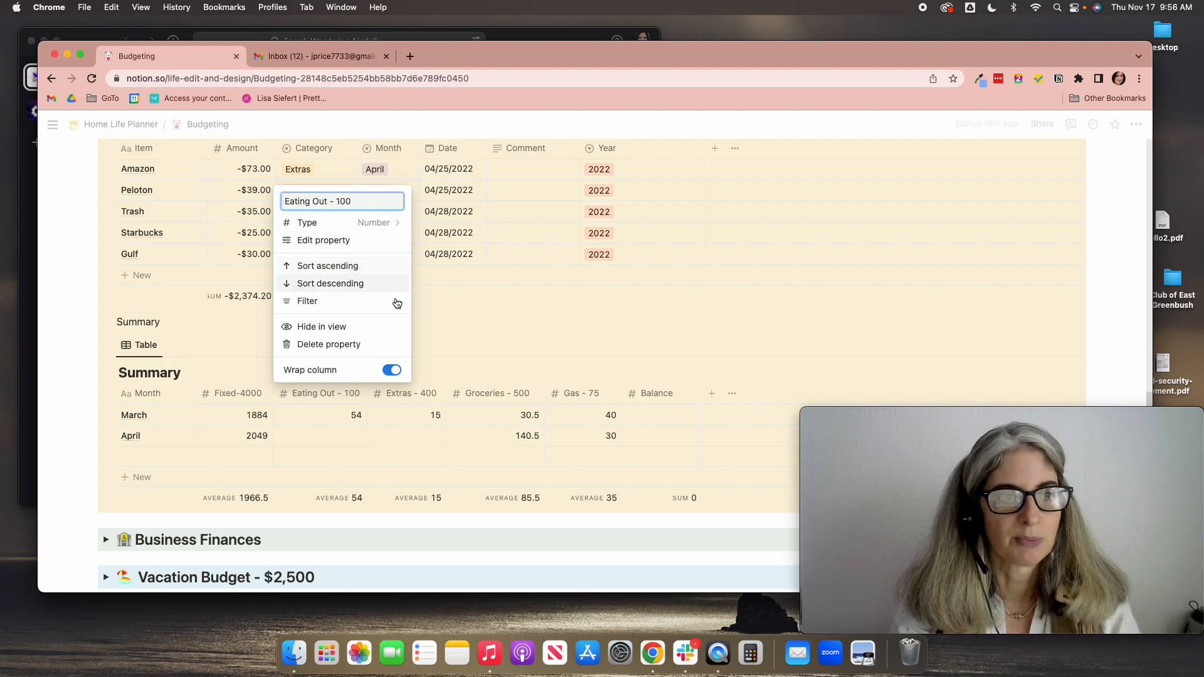
{"action": "left_click", "coordinate": [440, 317]}
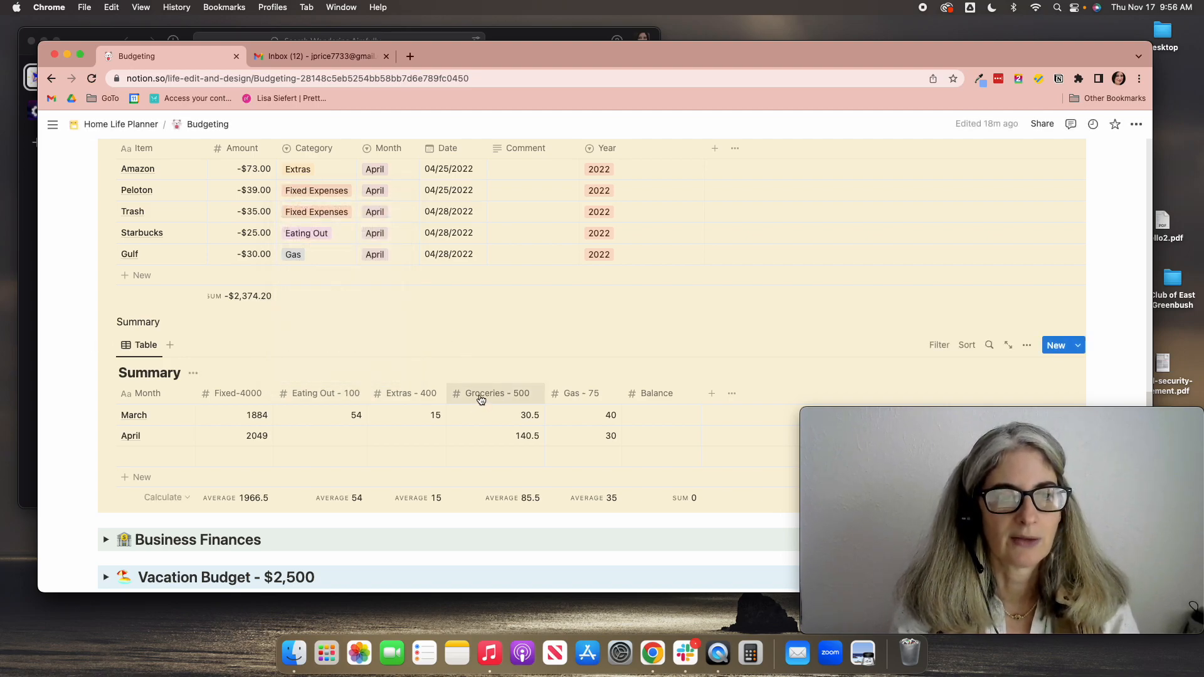
Step: Rename the Extras column of the Summary table to Extras - 325
{"action": "left_click", "coordinate": [416, 391]}
{"action": "key", "text": "BackSpace"}
{"action": "key", "text": "BackSpace"}
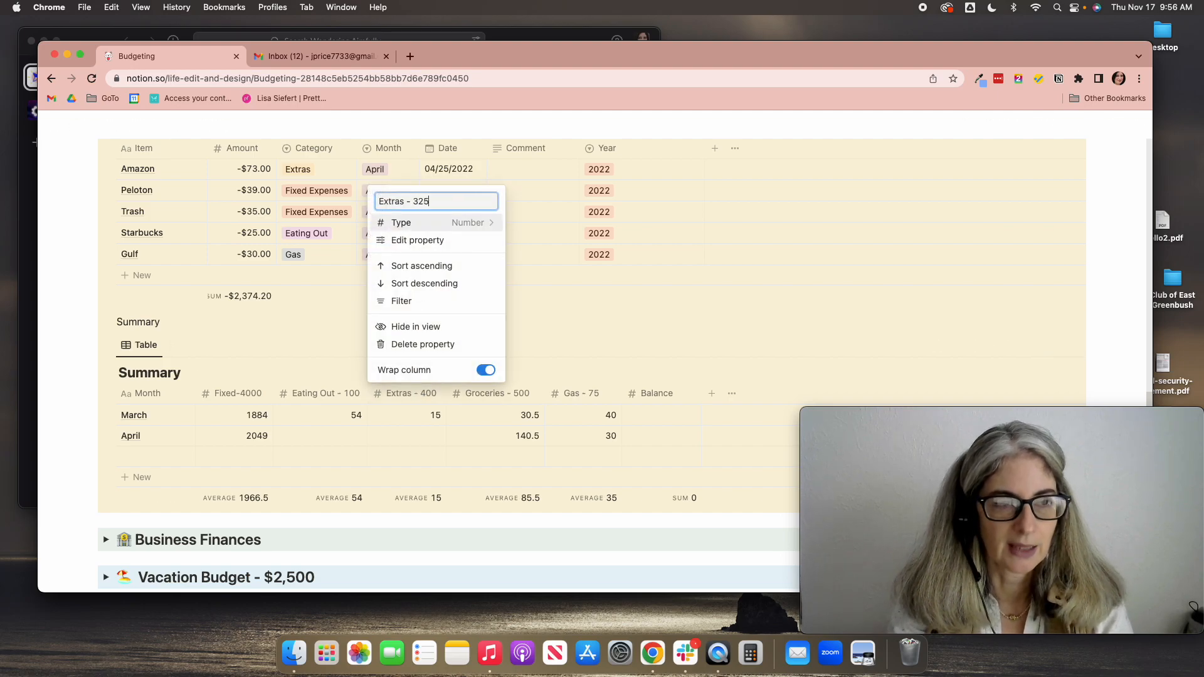
{"action": "left_click", "coordinate": [345, 357]}
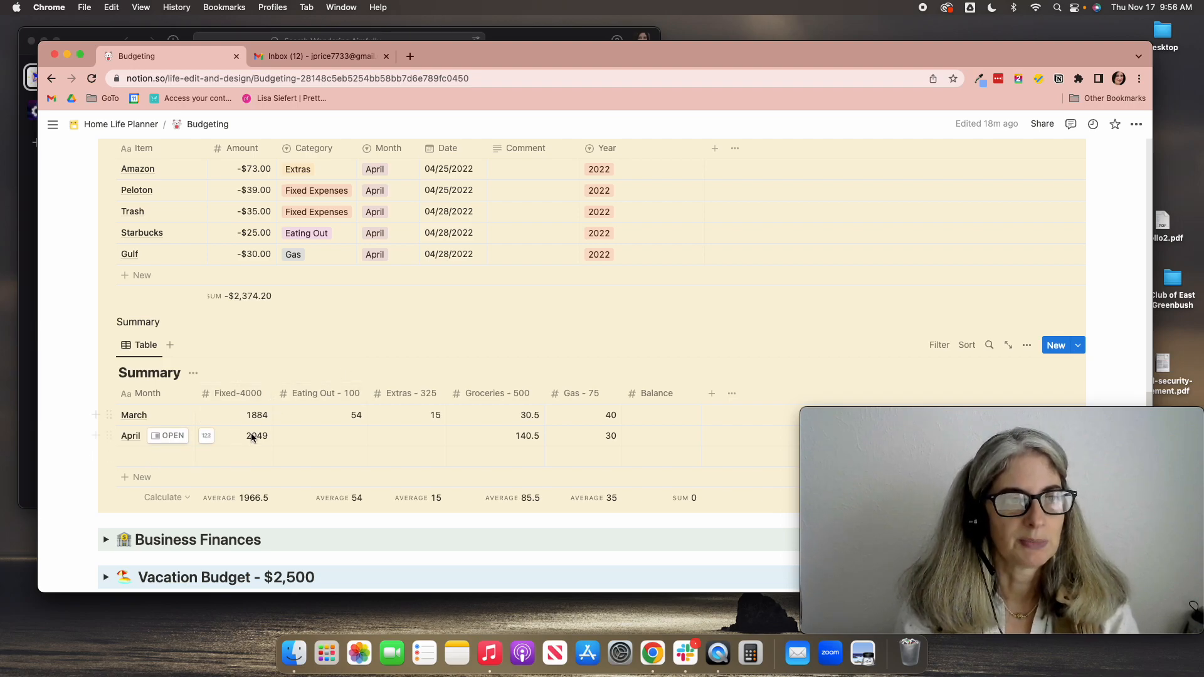
Step: Open the Fixed Expenses view of the Personal Budget database and change its Month filter to April
{"action": "scroll", "coordinate": [262, 378], "scroll_direction": "up", "scroll_amount": 15}
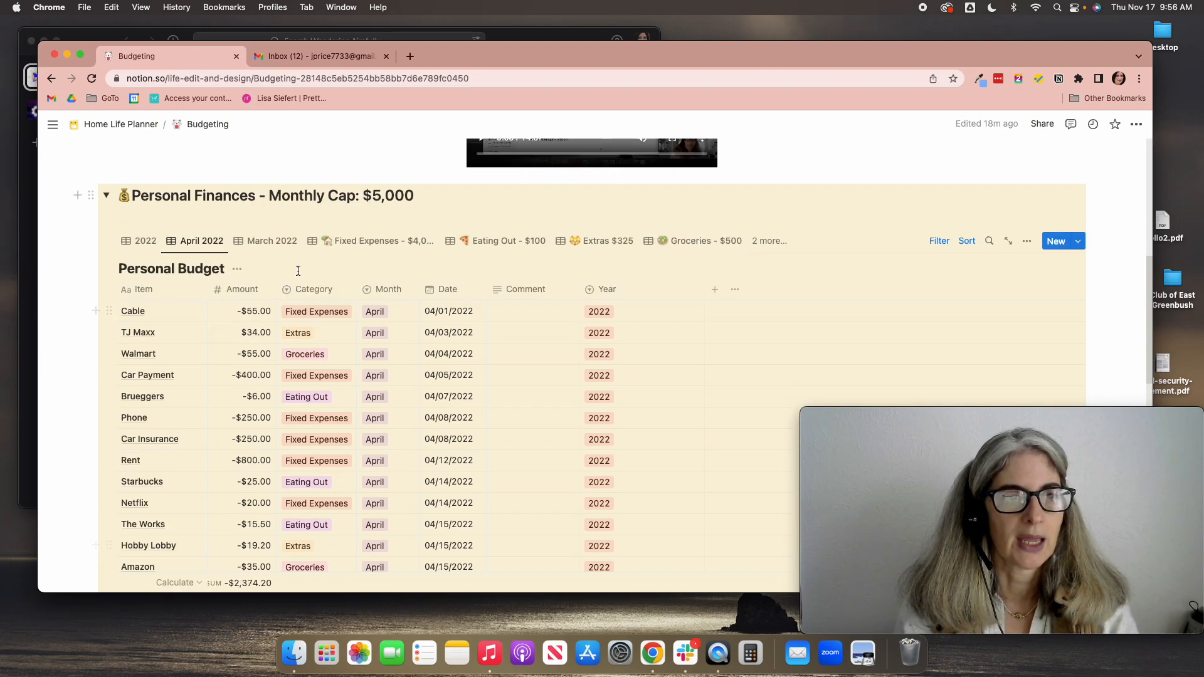
{"action": "left_click", "coordinate": [379, 242]}
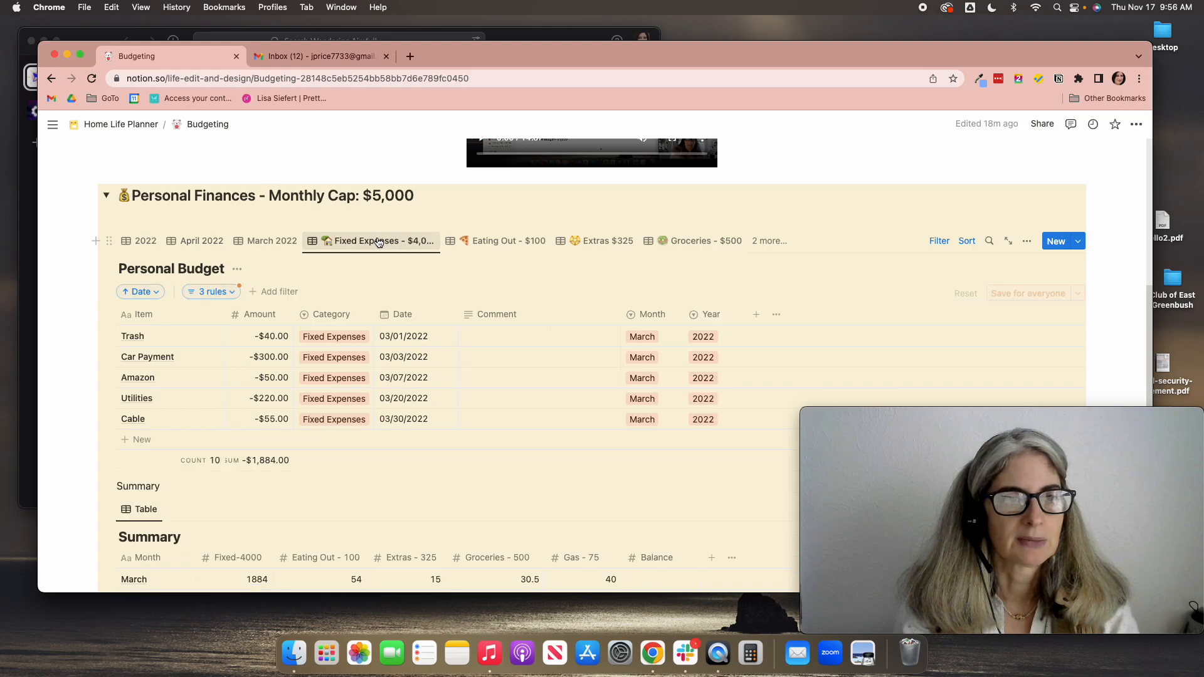
{"action": "left_click", "coordinate": [202, 298]}
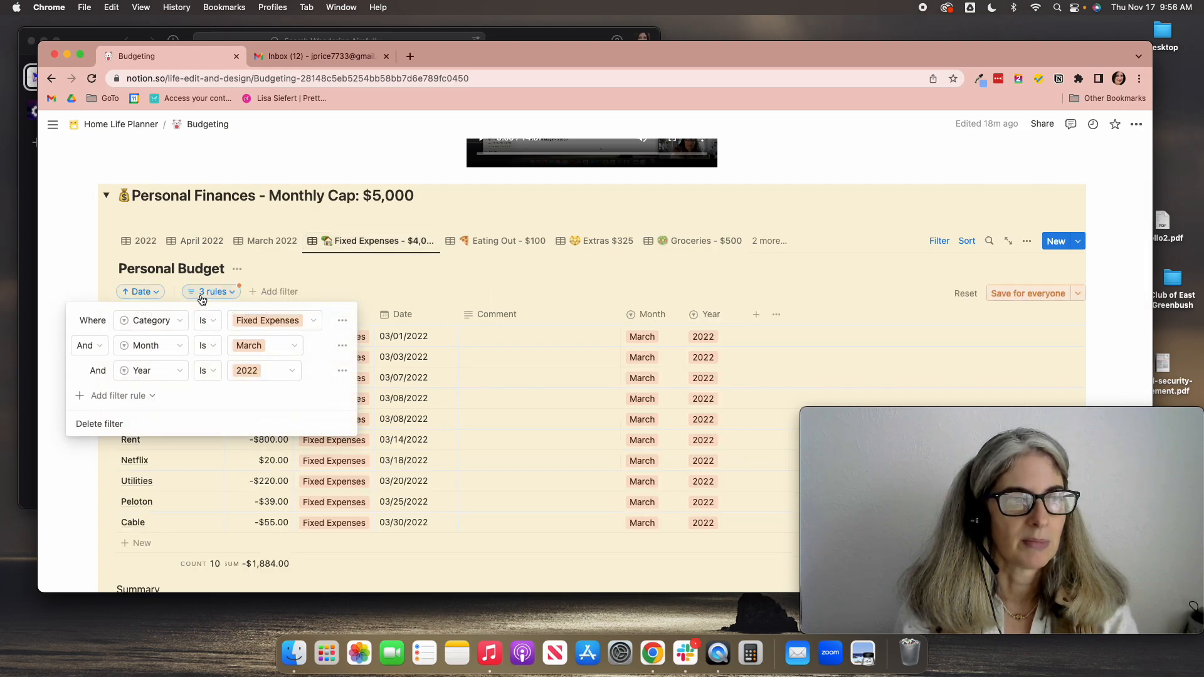
{"action": "left_click", "coordinate": [248, 351]}
{"action": "left_click", "coordinate": [197, 419]}
{"action": "left_click", "coordinate": [197, 437]}
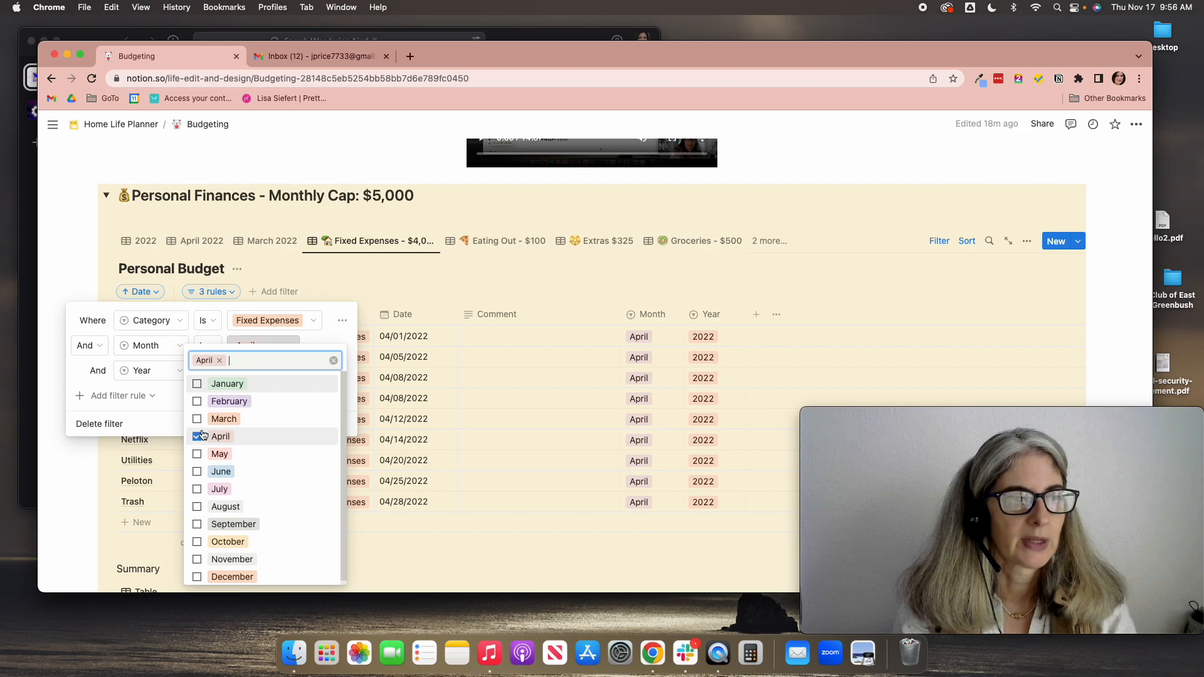
{"action": "left_click", "coordinate": [321, 276]}
{"action": "left_click", "coordinate": [321, 276]}
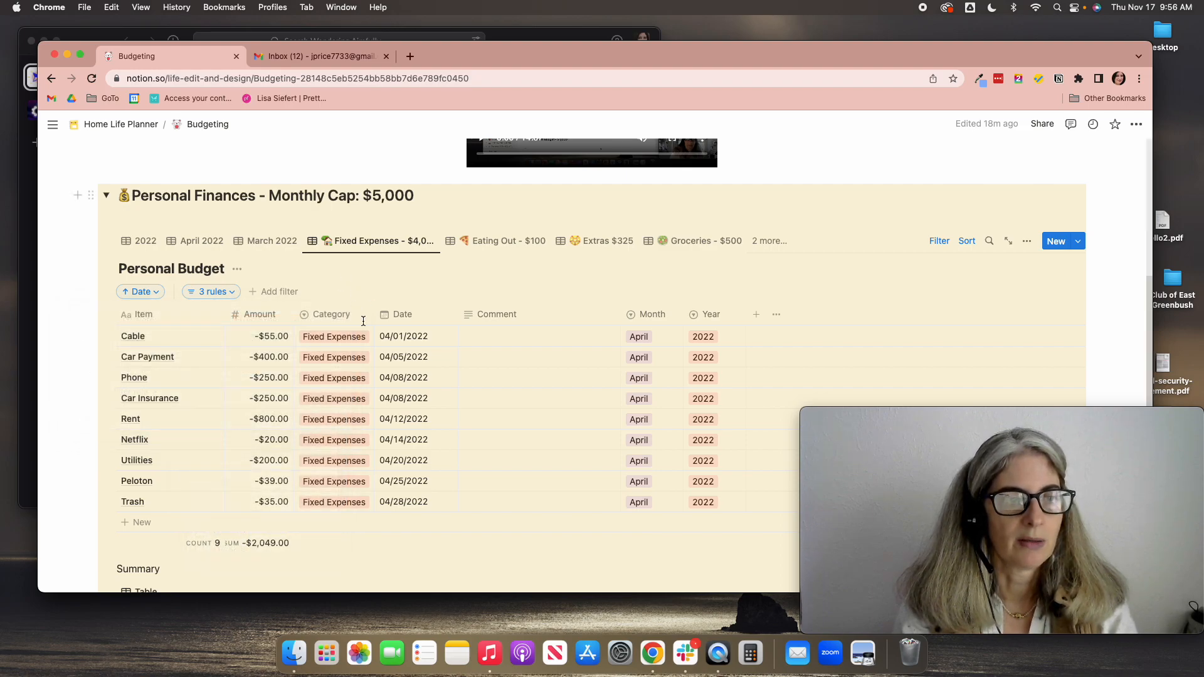
Step: Compare the April totals of the Fixed Expenses and Eating Out views with the April row of the Summary table
{"action": "scroll", "coordinate": [264, 323], "scroll_direction": "down", "scroll_amount": 5}
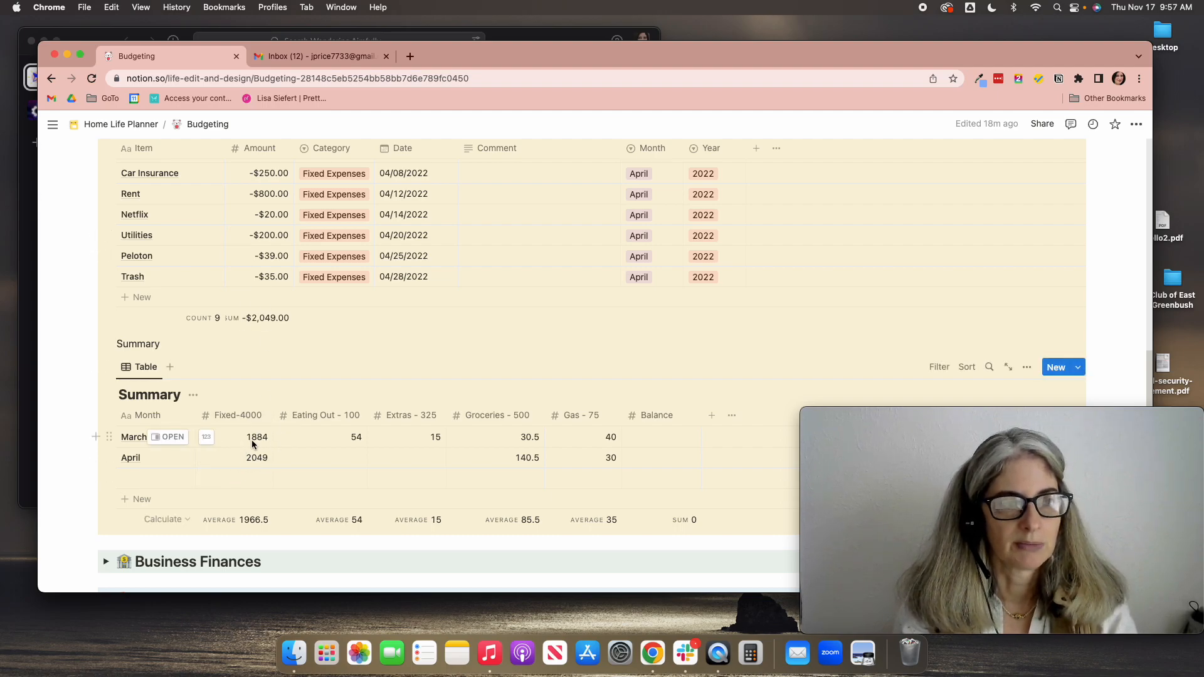
{"action": "scroll", "coordinate": [376, 351], "scroll_direction": "up", "scroll_amount": 5}
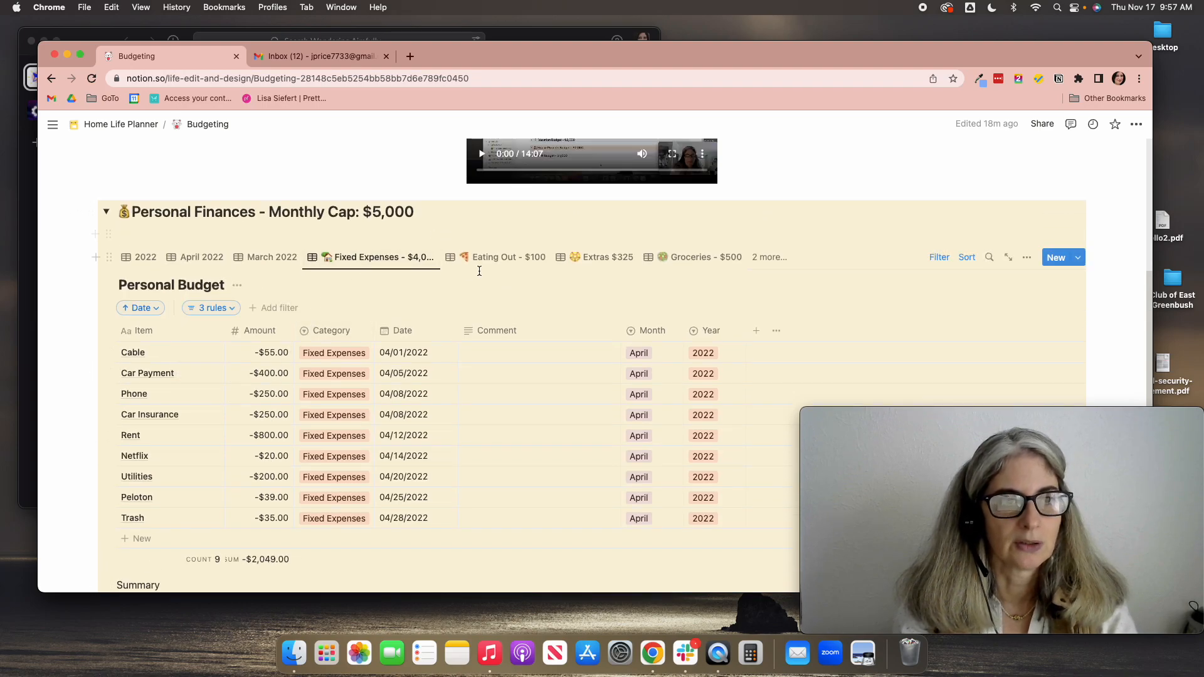
{"action": "left_click", "coordinate": [496, 257]}
{"action": "left_click", "coordinate": [204, 310]}
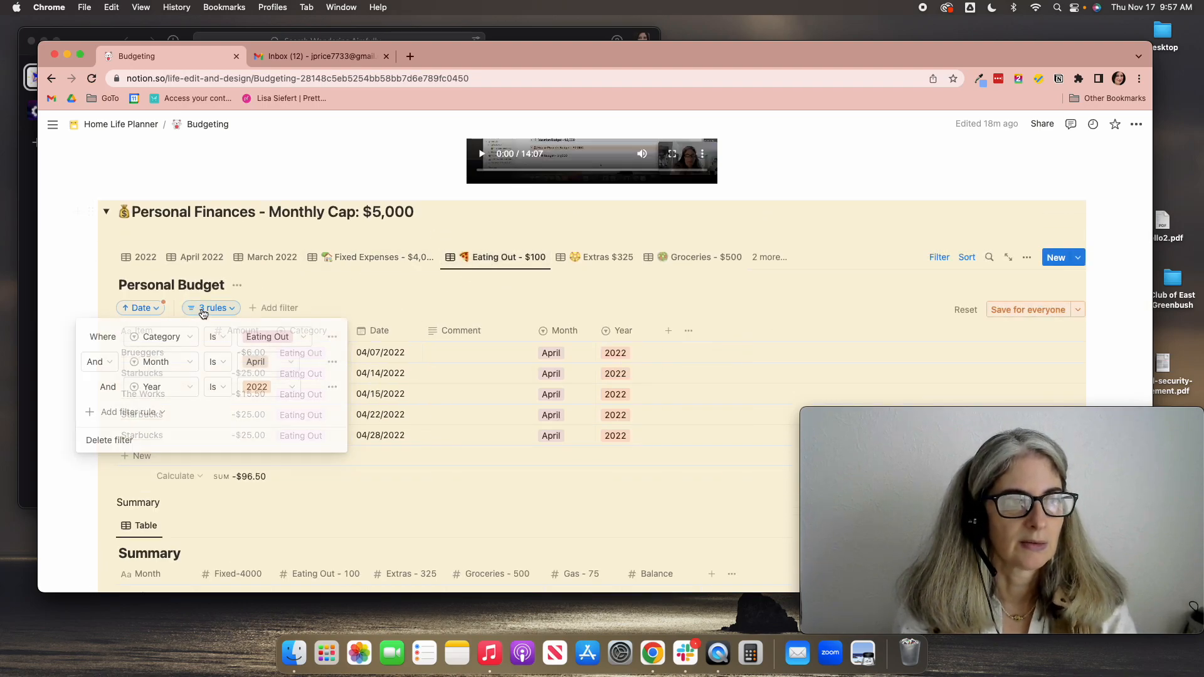
{"action": "left_click", "coordinate": [503, 307]}
{"action": "scroll", "coordinate": [278, 406], "scroll_direction": "down", "scroll_amount": 2}
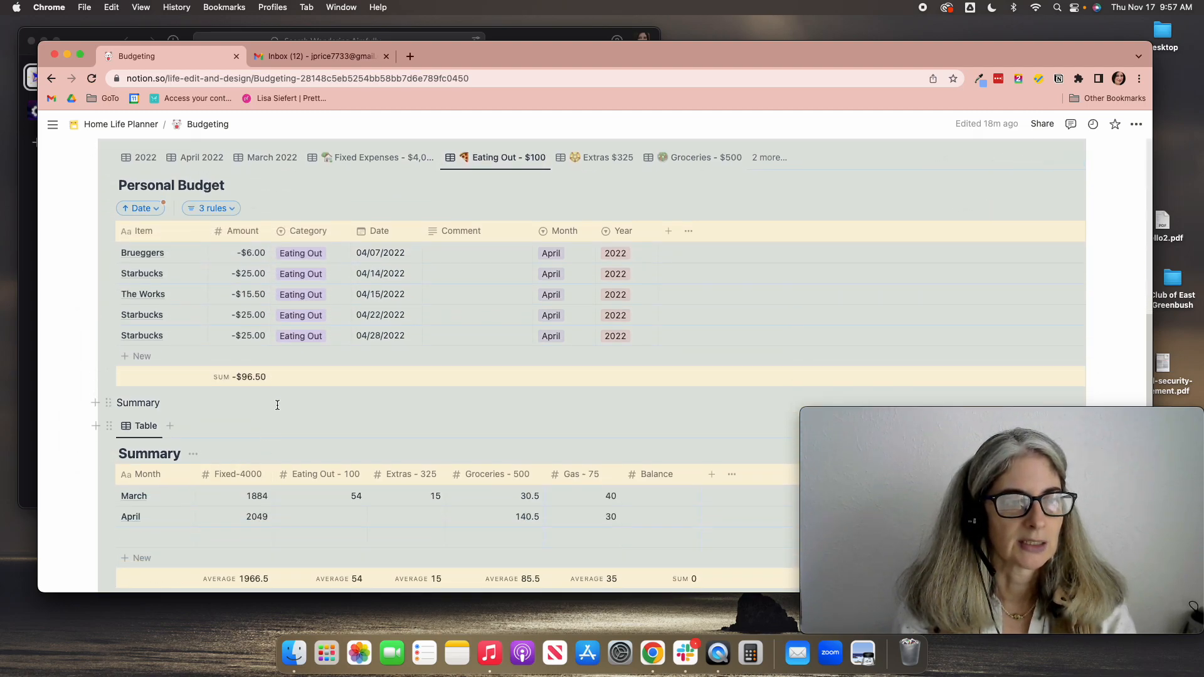
{"action": "scroll", "coordinate": [278, 405], "scroll_direction": "down", "scroll_amount": 1}
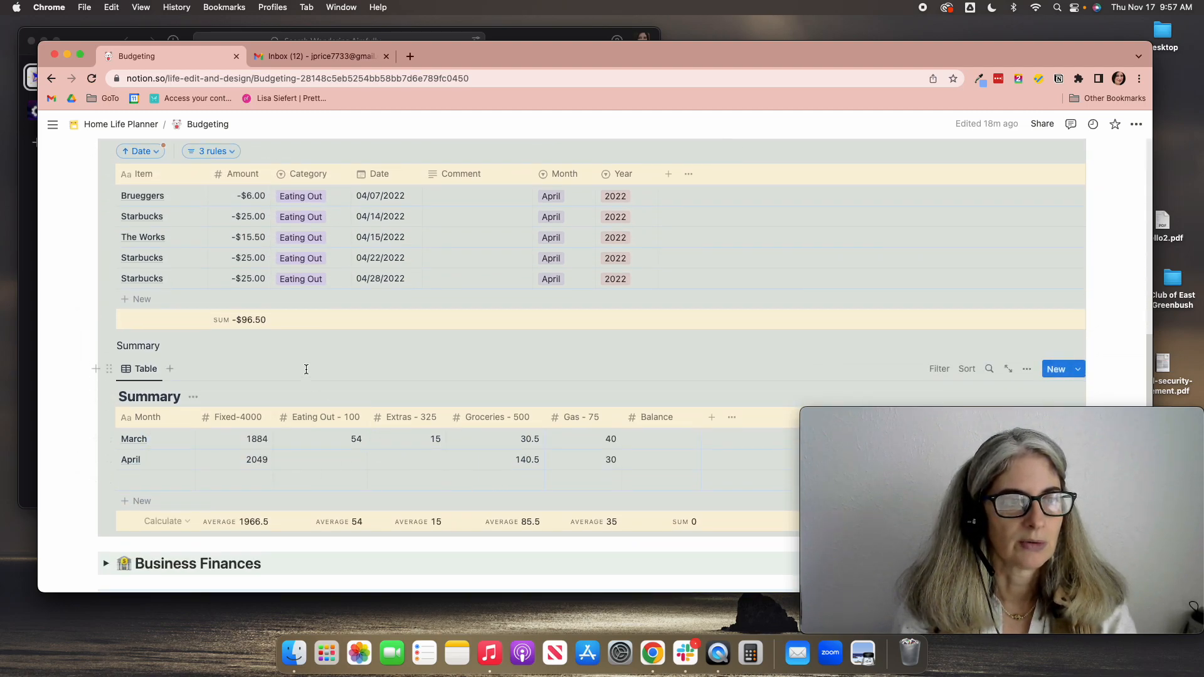
Step: Enter 96.50 as the April value in the Eating Out - 100 column of the Summary table
{"action": "left_click", "coordinate": [341, 465]}
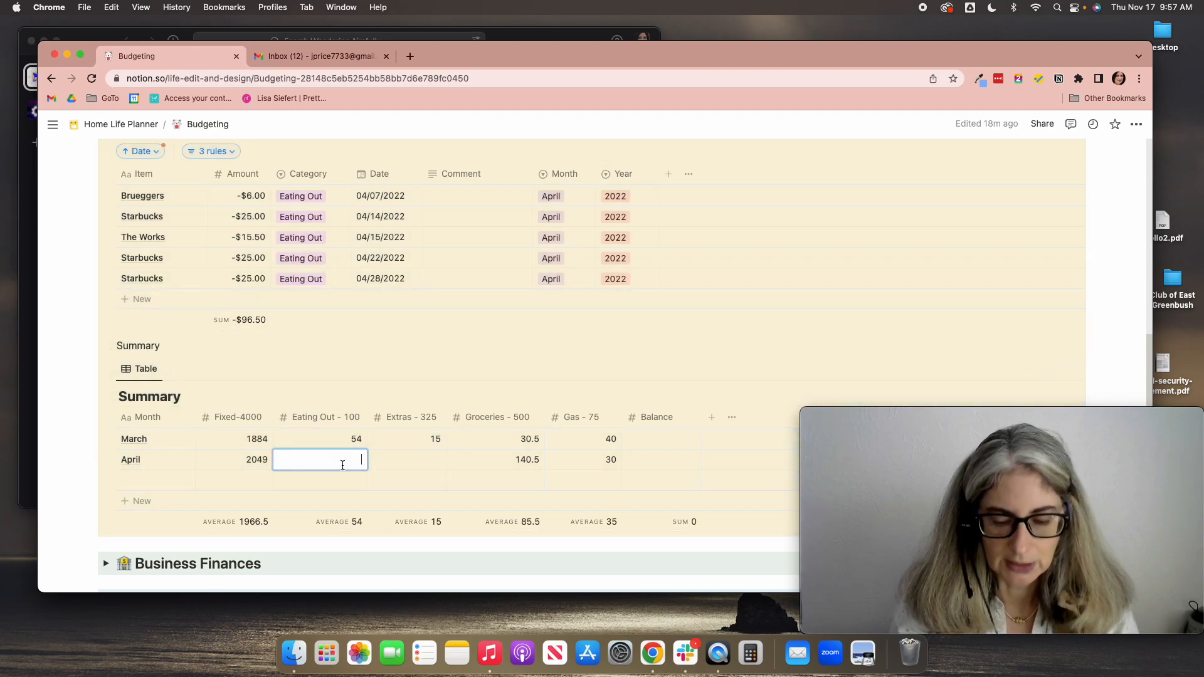
{"action": "type", "text": "96.50"}
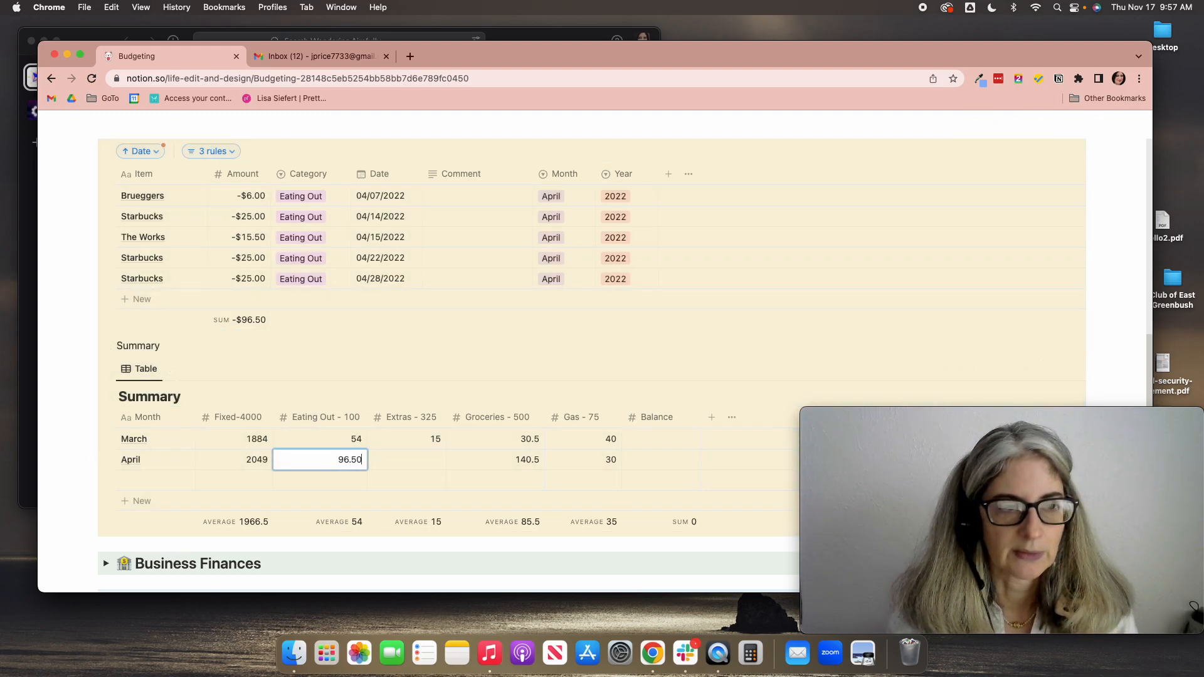
{"action": "key", "text": "Return"}
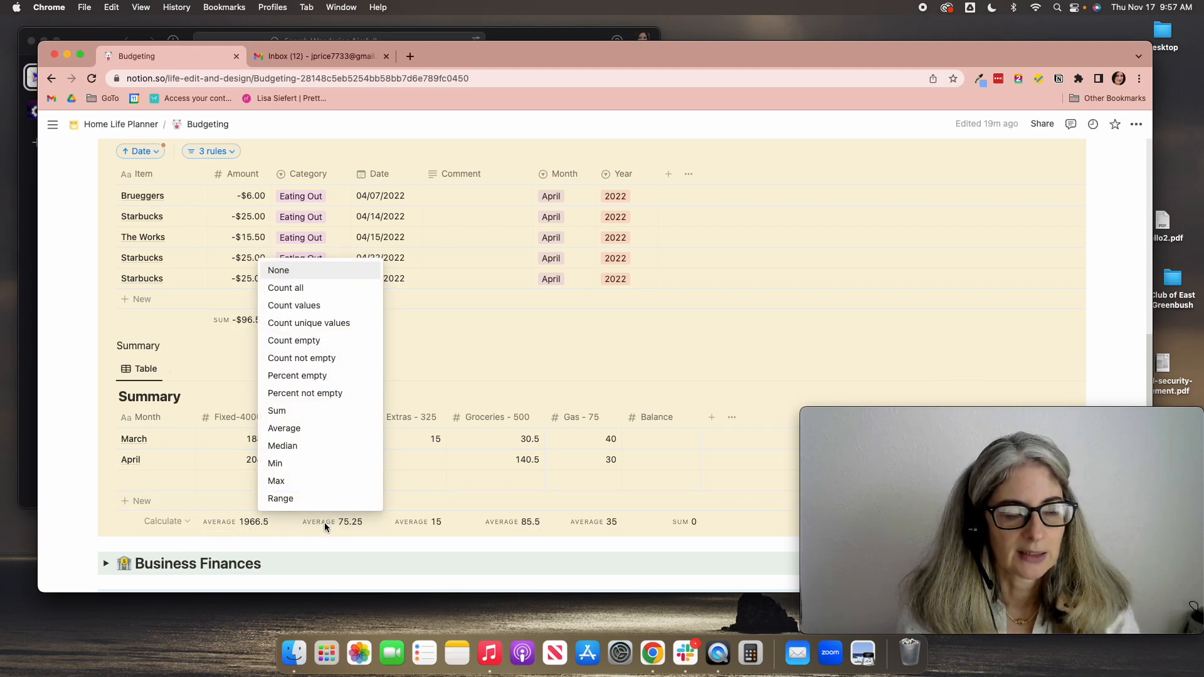
{"action": "left_click", "coordinate": [325, 523]}
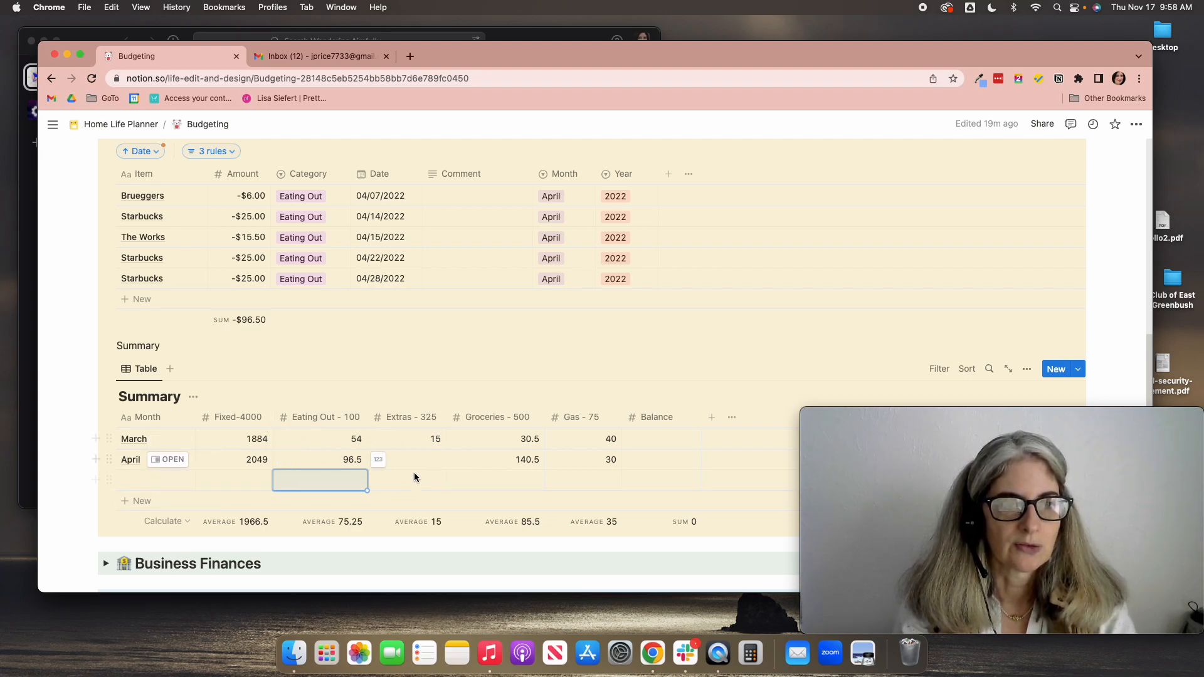
Step: Open the March 2022 view of the Personal Budget and enter 3056.5 as the March Balance in the Summary table
{"action": "scroll", "coordinate": [384, 446], "scroll_direction": "up", "scroll_amount": 2}
{"action": "scroll", "coordinate": [385, 446], "scroll_direction": "up", "scroll_amount": 2}
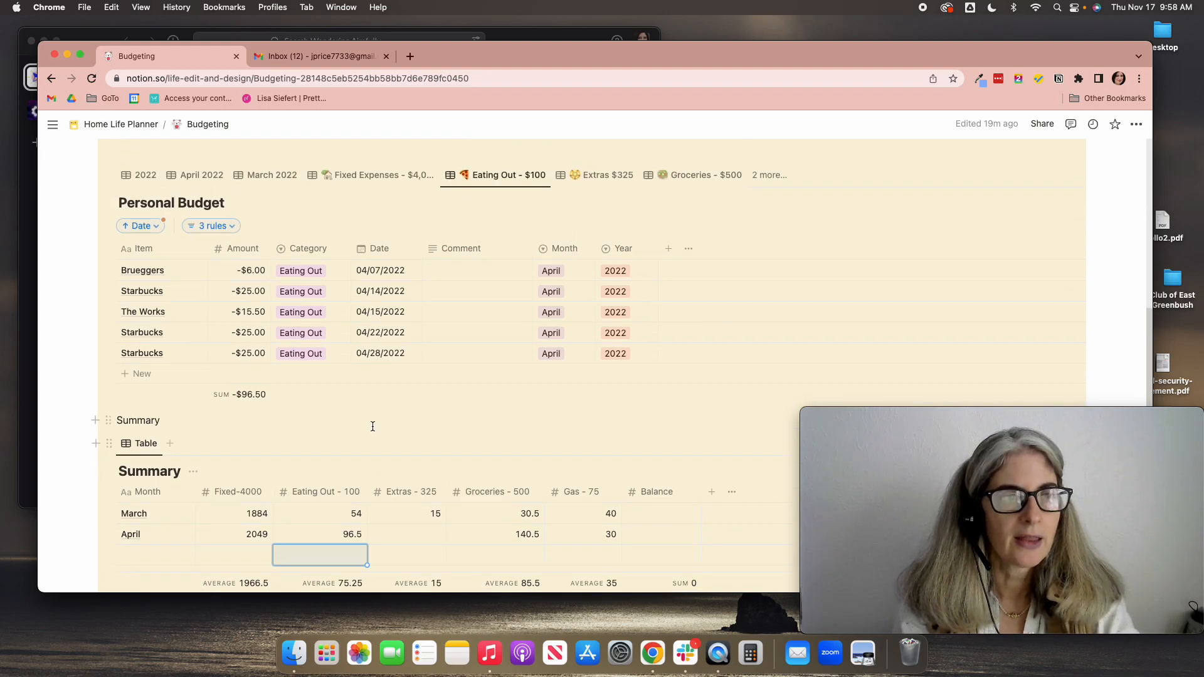
{"action": "left_click", "coordinate": [271, 176]}
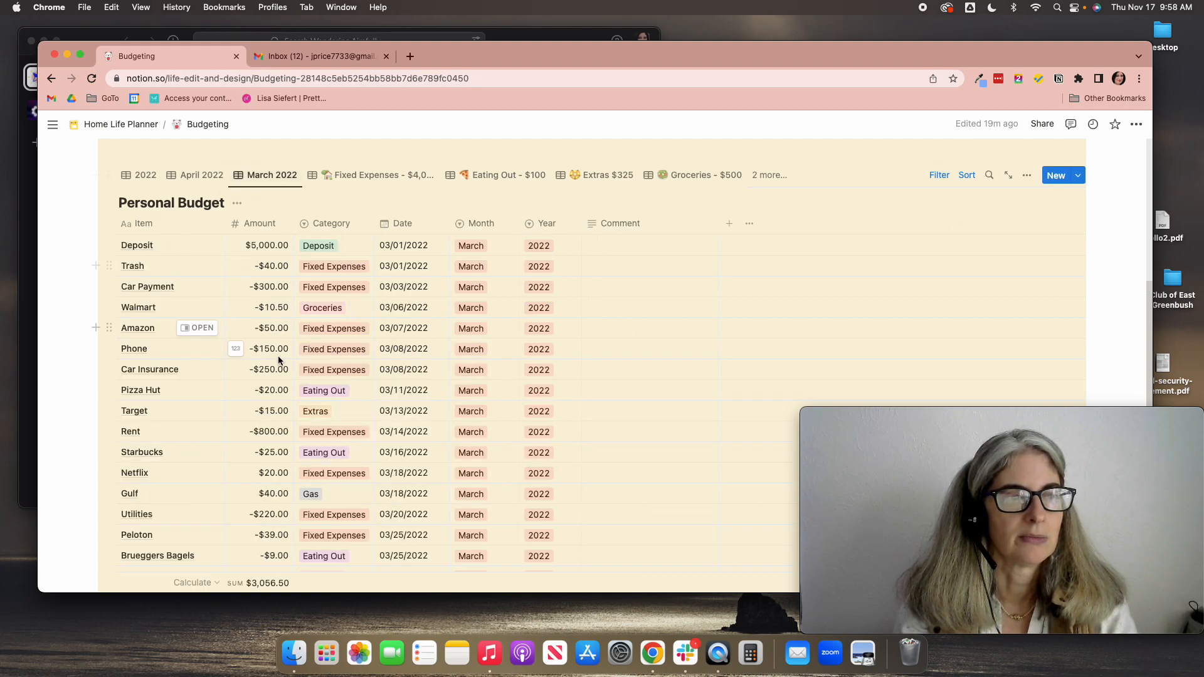
{"action": "scroll", "coordinate": [276, 351], "scroll_direction": "down", "scroll_amount": 10}
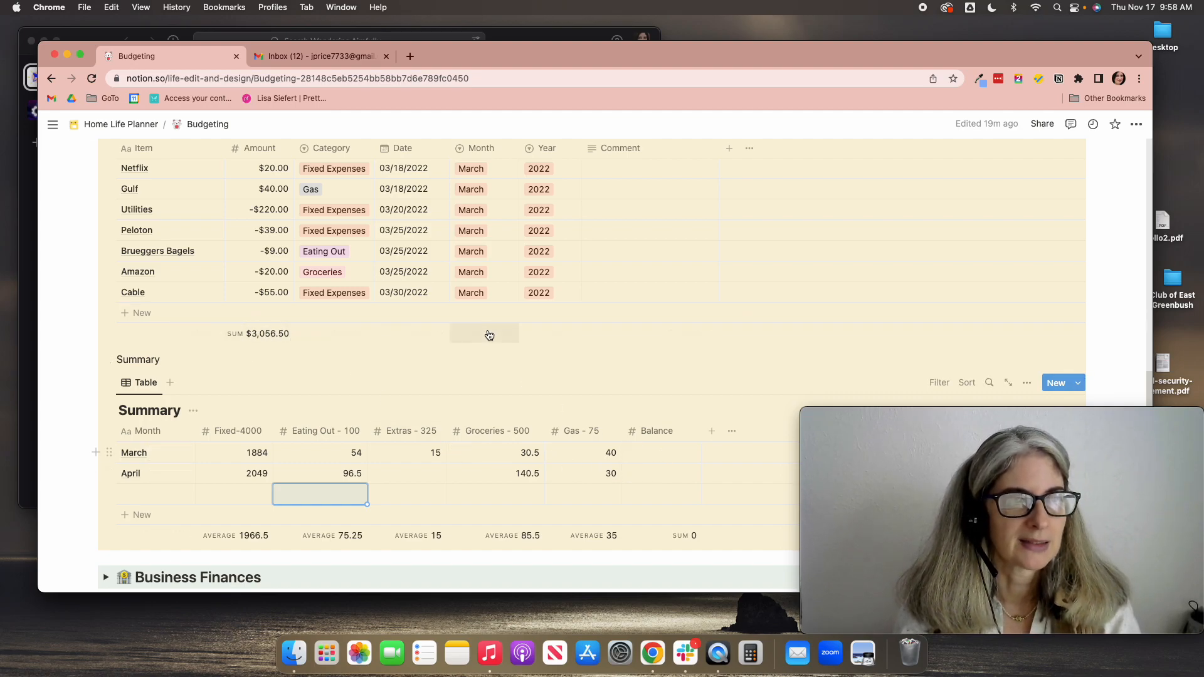
{"action": "scroll", "coordinate": [429, 367], "scroll_direction": "up", "scroll_amount": 5}
{"action": "scroll", "coordinate": [428, 369], "scroll_direction": "down", "scroll_amount": 5}
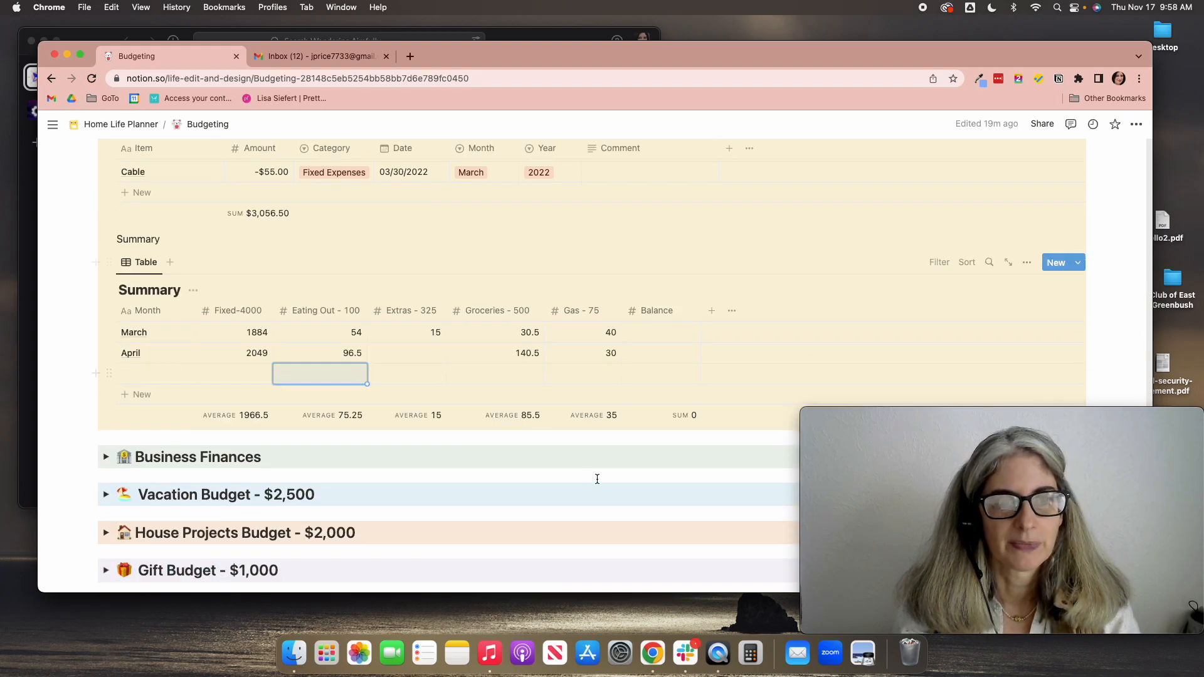
{"action": "left_click", "coordinate": [662, 337]}
{"action": "type", "text": "3056"}
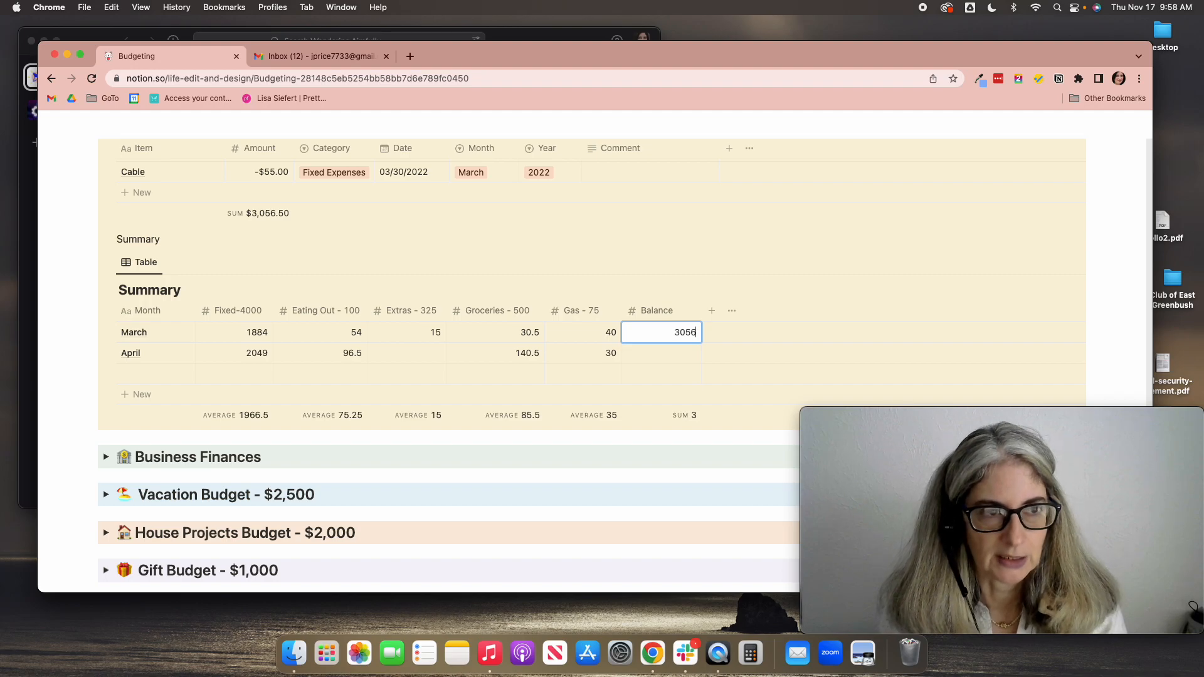
{"action": "type", "text": ".5"}
{"action": "key", "text": "Return"}
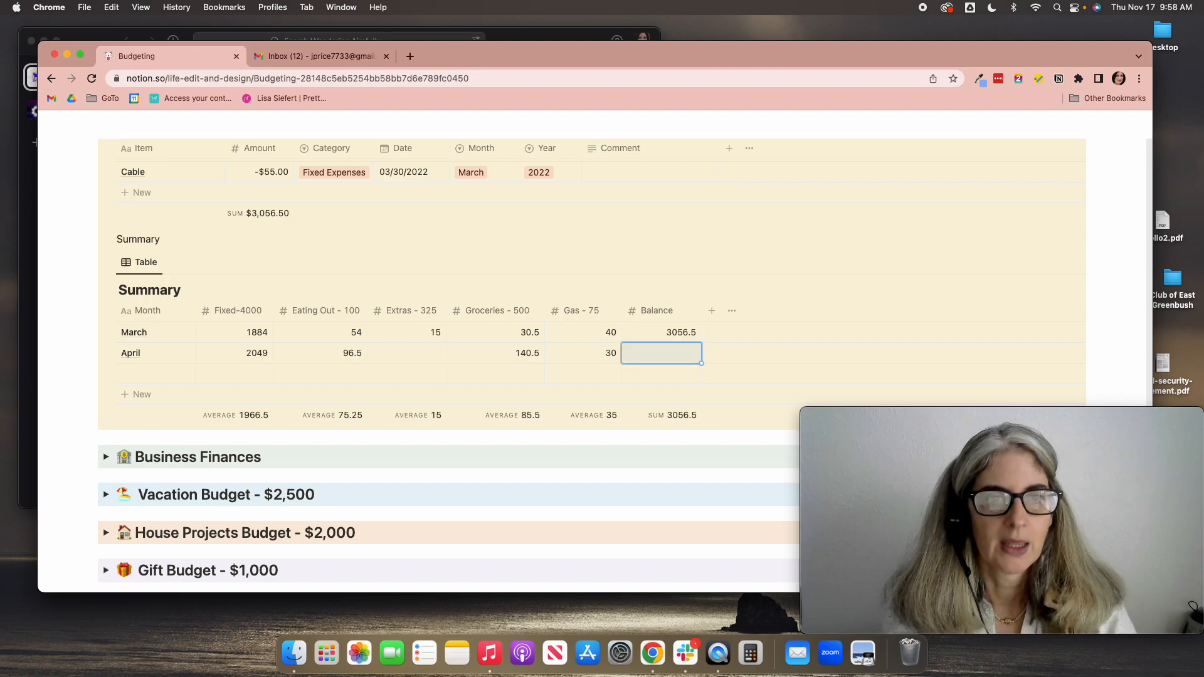
Step: Open the April 2022 view of the Personal Budget and enter 2374.20 as the April Balance in the Summary table
{"action": "scroll", "coordinate": [321, 282], "scroll_direction": "up", "scroll_amount": 5}
{"action": "scroll", "coordinate": [322, 282], "scroll_direction": "up", "scroll_amount": 5}
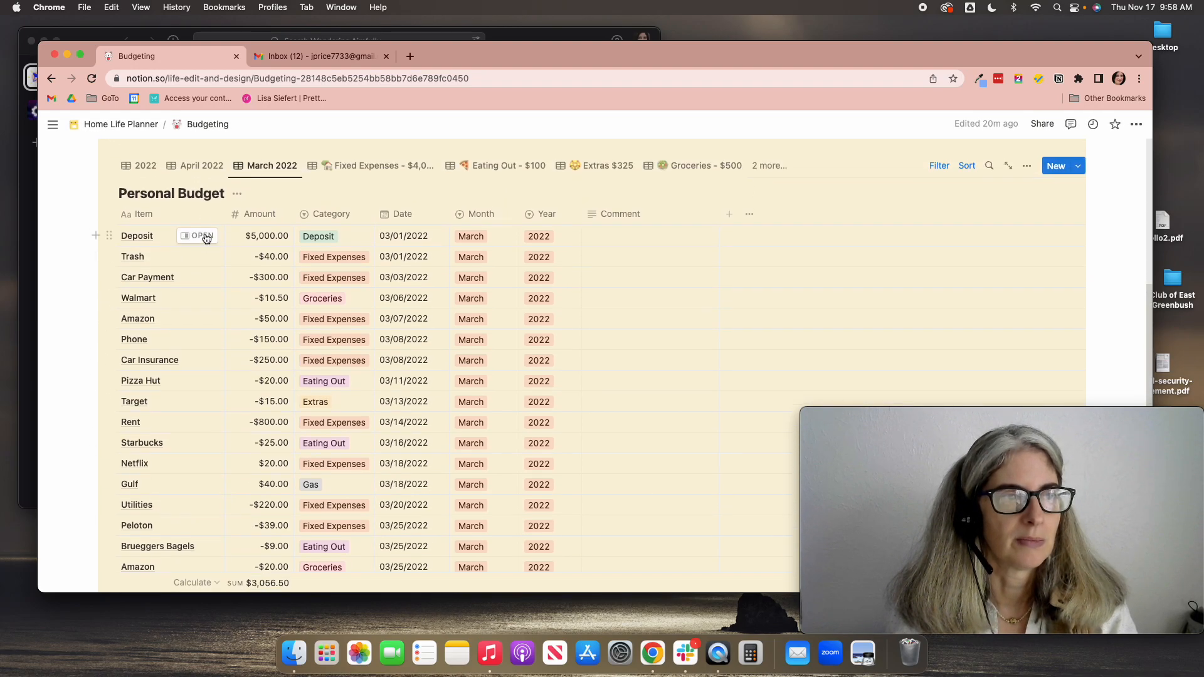
{"action": "left_click", "coordinate": [198, 166]}
{"action": "scroll", "coordinate": [537, 502], "scroll_direction": "down", "scroll_amount": 5}
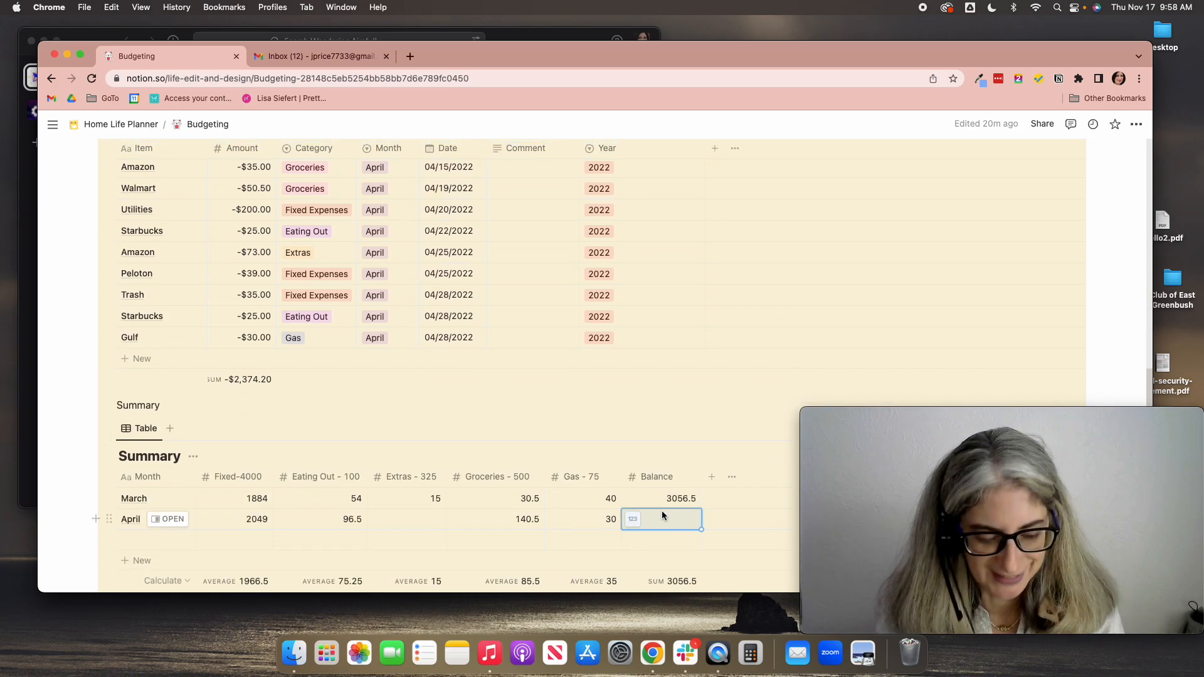
{"action": "type", "text": "2374.20"}
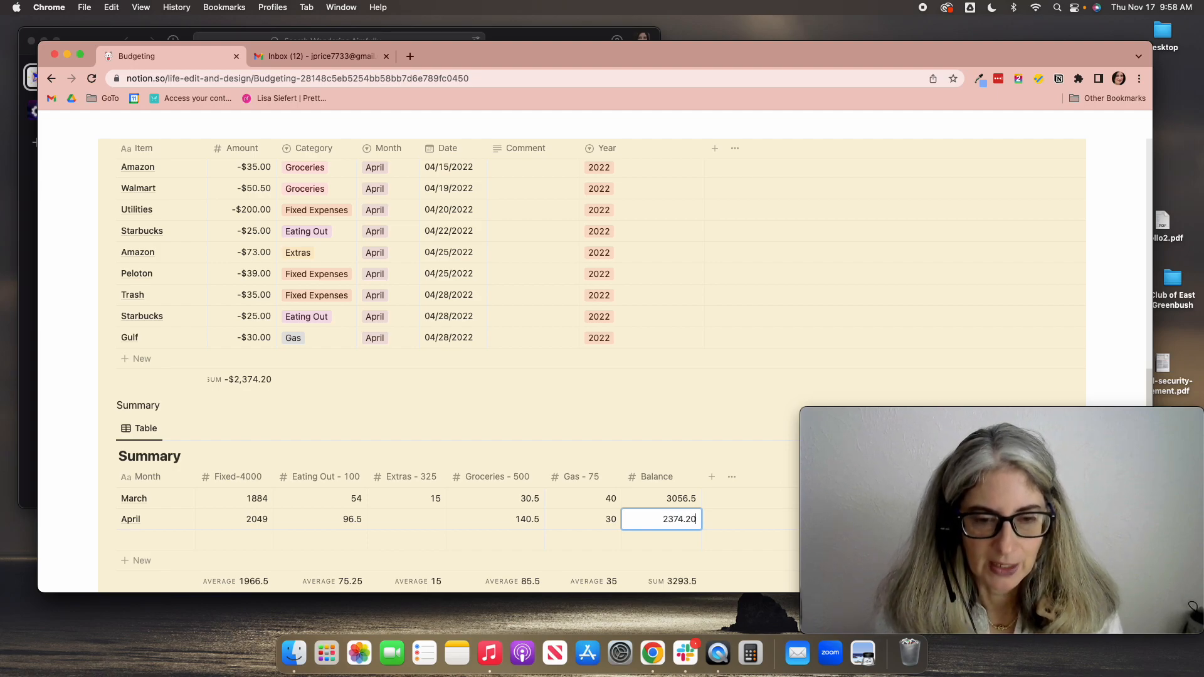
{"action": "key", "text": "Return"}
{"action": "scroll", "coordinate": [689, 565], "scroll_direction": "down", "scroll_amount": 3}
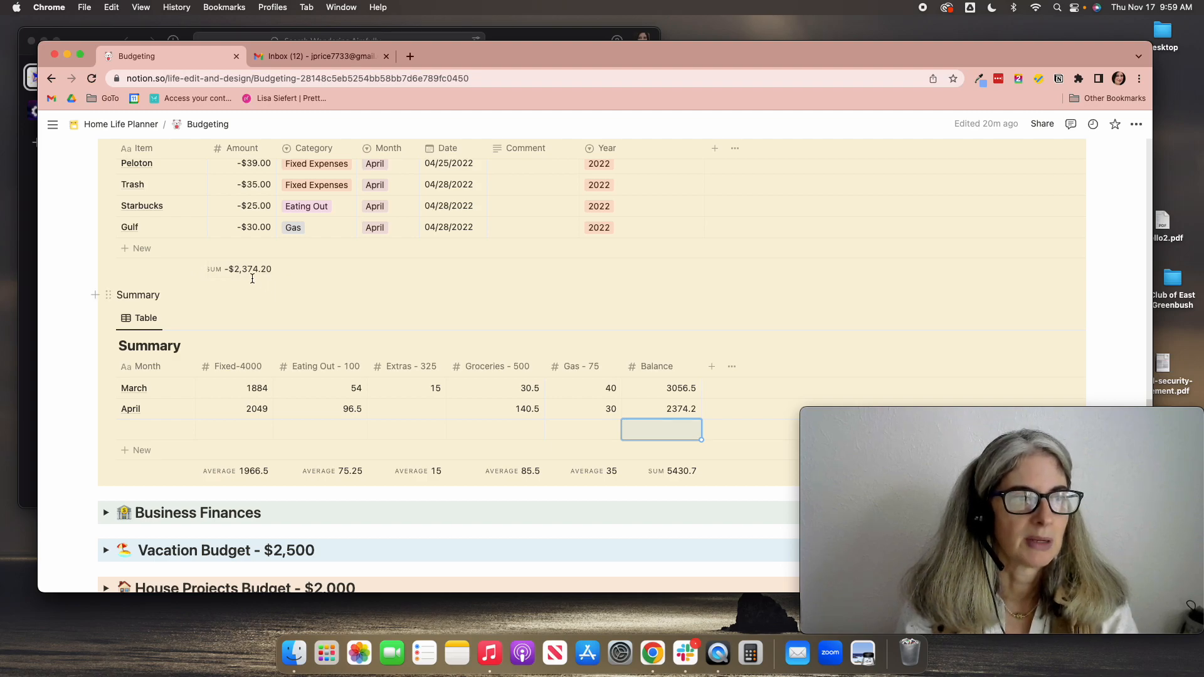
Step: Add a Deposit entry with an amount of $5,000.00 to the April 2022 view of the Personal Budget
{"action": "scroll", "coordinate": [245, 283], "scroll_direction": "up", "scroll_amount": 1}
{"action": "scroll", "coordinate": [245, 283], "scroll_direction": "up", "scroll_amount": 5}
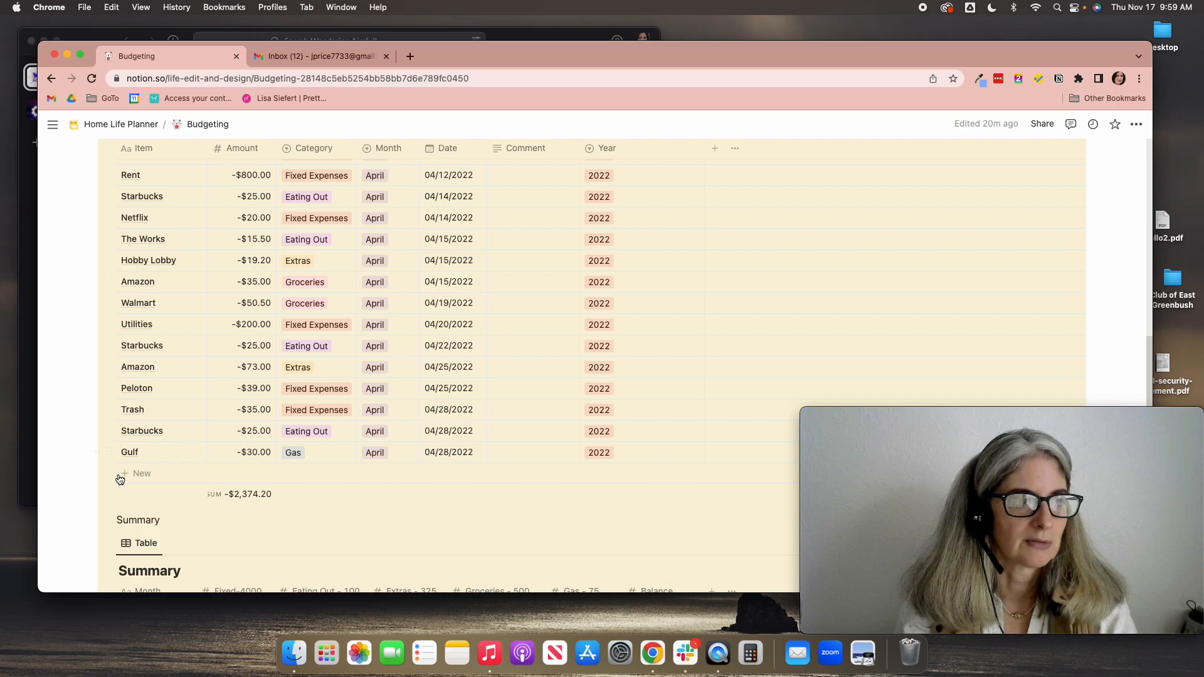
{"action": "left_click", "coordinate": [136, 472]}
{"action": "type", "text": "Deposit"}
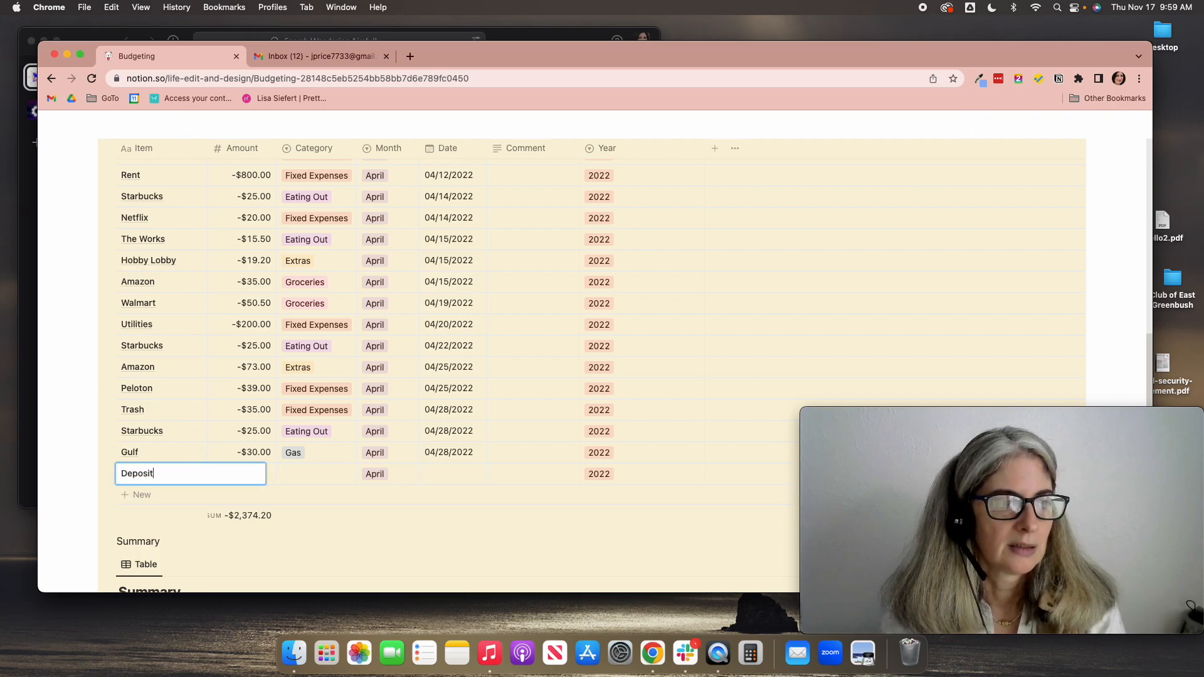
{"action": "key", "text": "Tab"}
{"action": "type", "text": "500"}
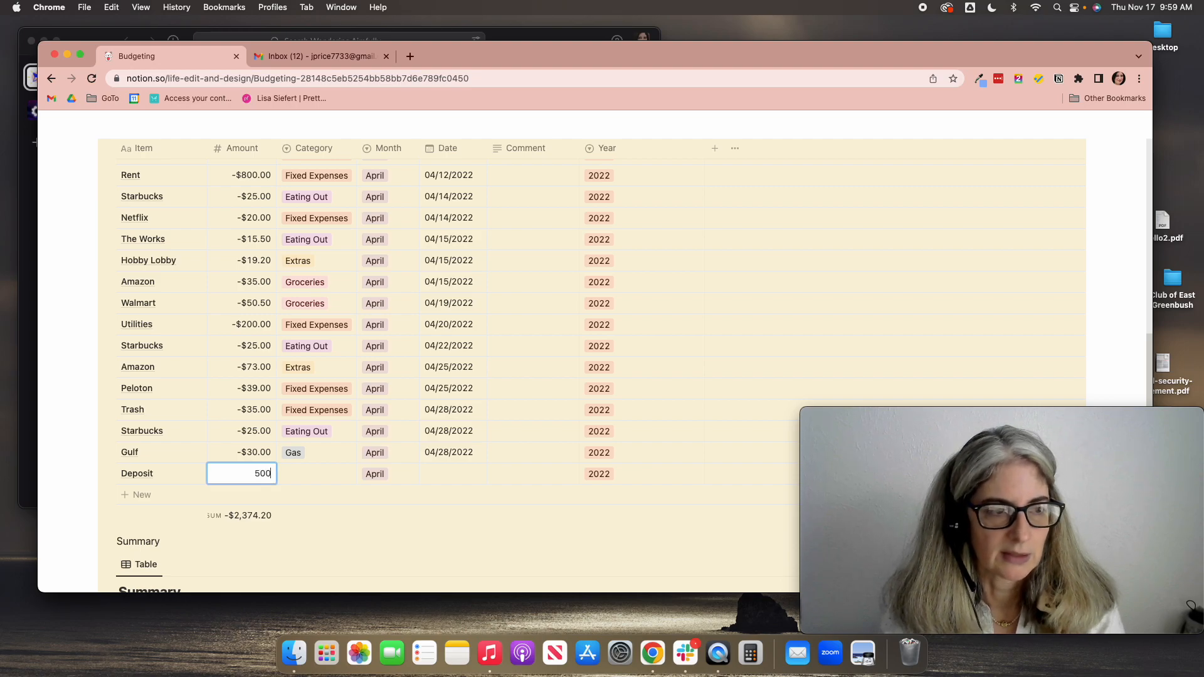
{"action": "key", "text": "Return"}
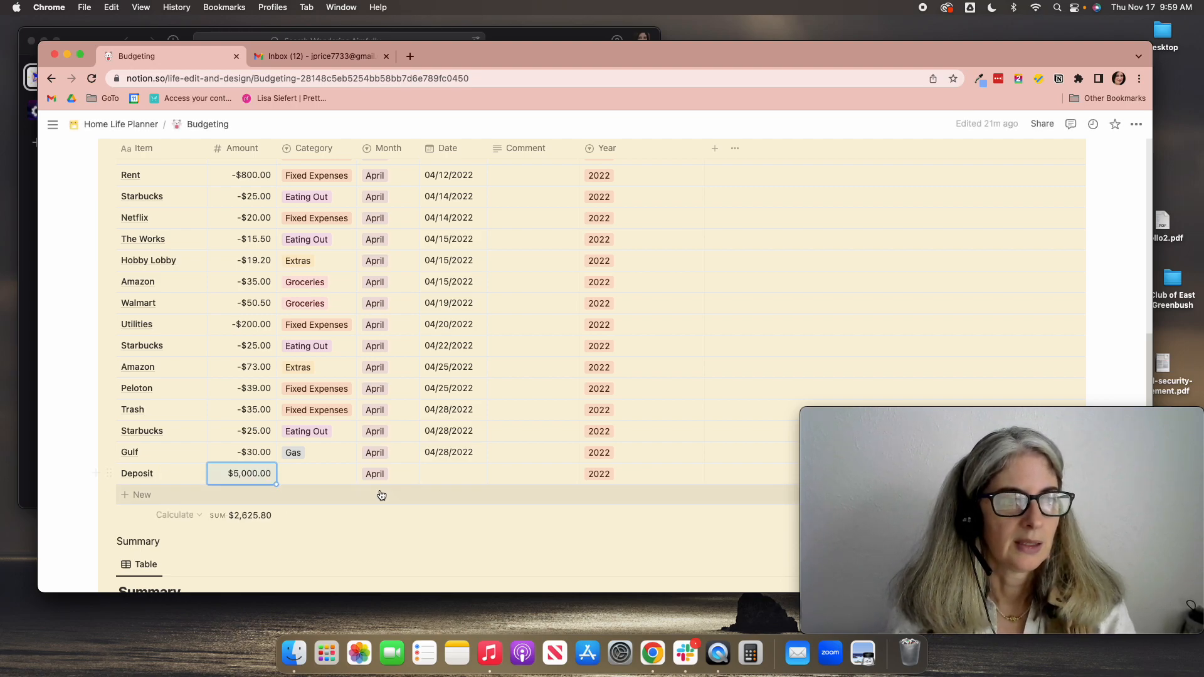
{"action": "left_click", "coordinate": [446, 475]}
{"action": "key", "text": "Escape"}
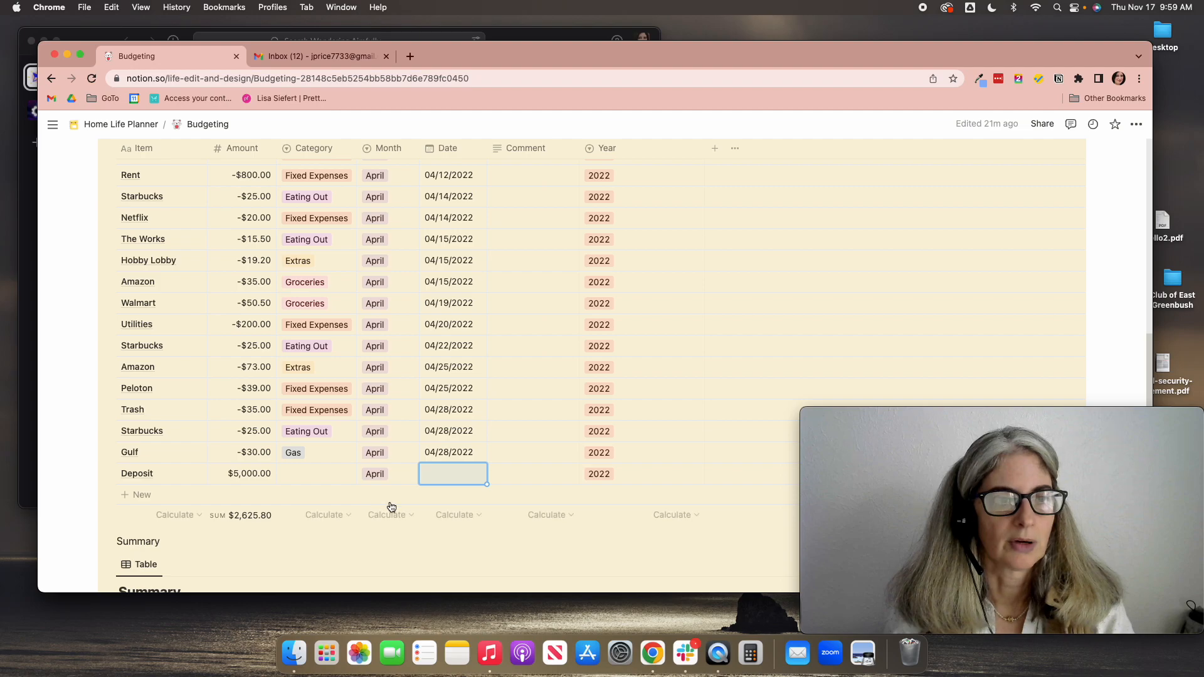
Step: Try to move the Deposit entry above the Cable entry at the start of the April 2022 view
{"action": "left_click_drag", "start_coordinate": [108, 474], "coordinate": [123, 246]}
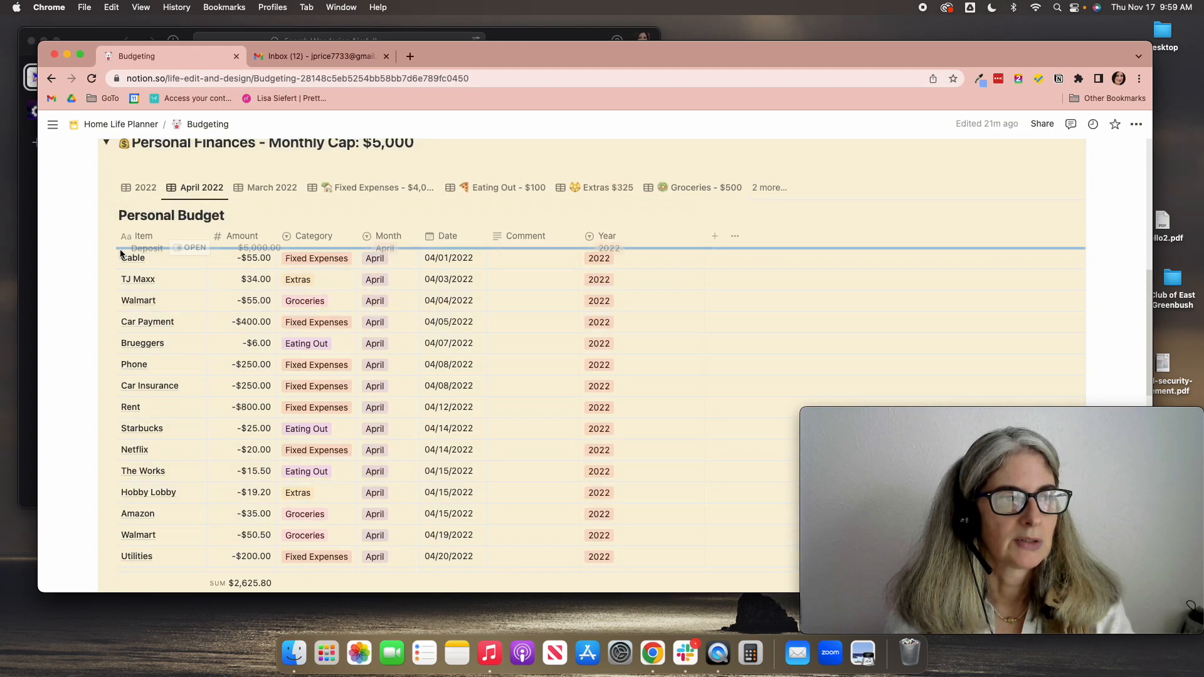
{"action": "left_click", "coordinate": [596, 387]}
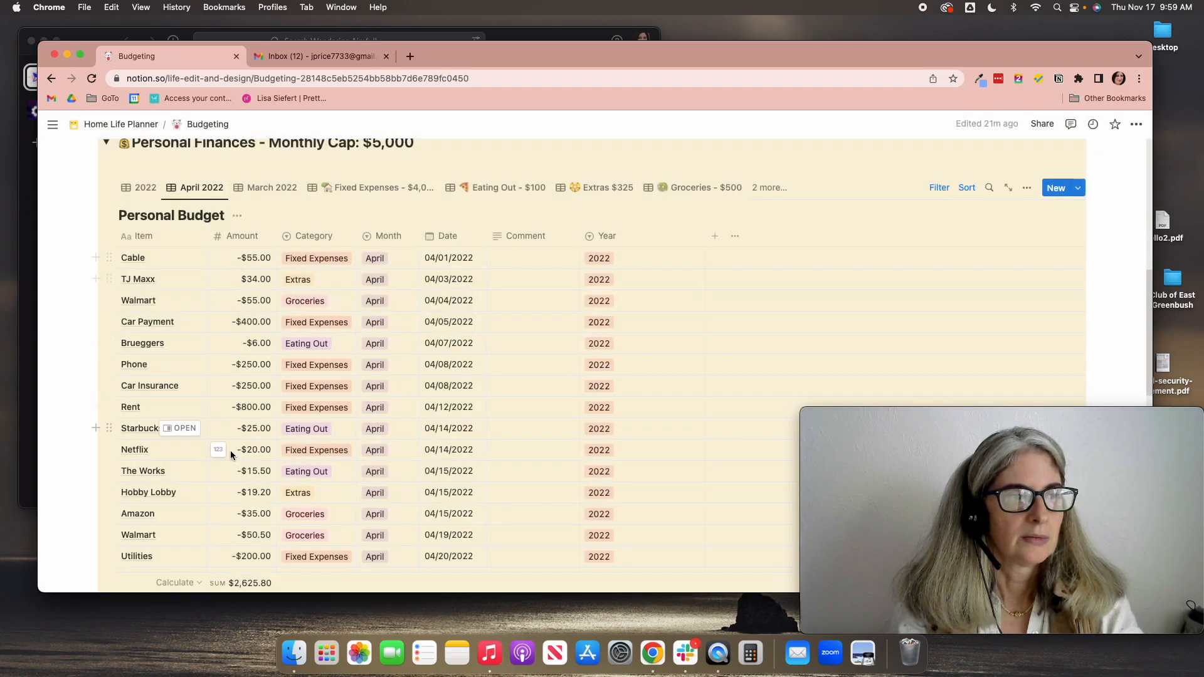
{"action": "scroll", "coordinate": [231, 452], "scroll_direction": "down", "scroll_amount": 5}
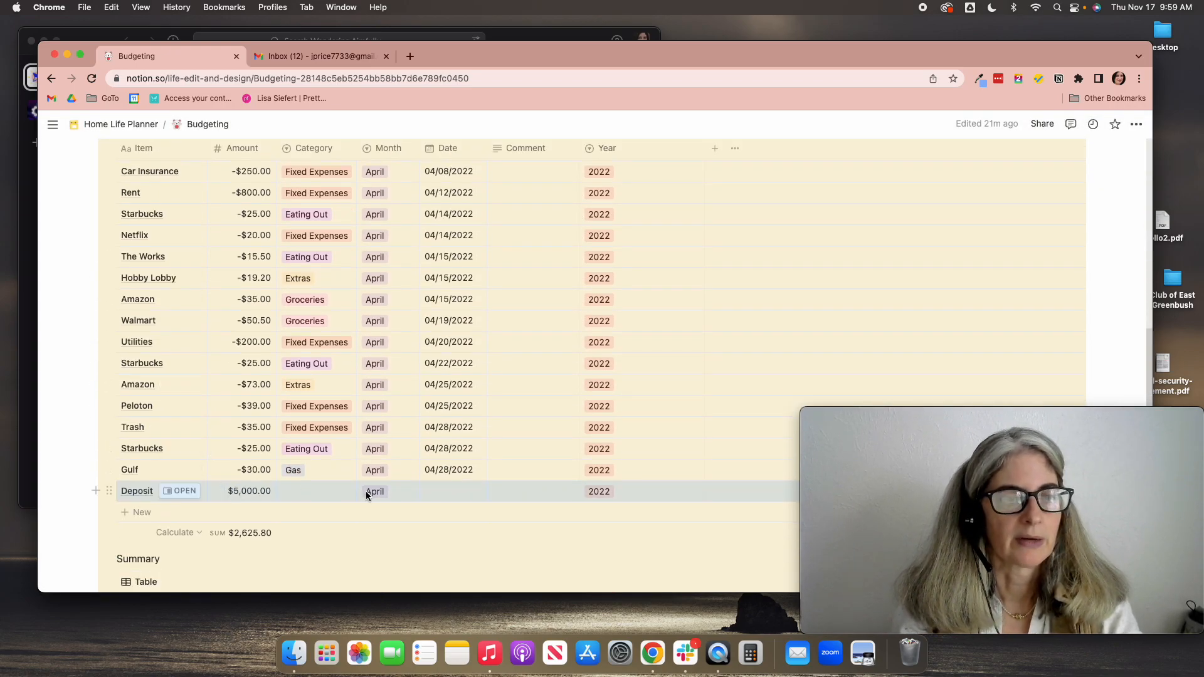
{"action": "scroll", "coordinate": [240, 533], "scroll_direction": "down", "scroll_amount": 1}
{"action": "scroll", "coordinate": [240, 535], "scroll_direction": "down", "scroll_amount": 4}
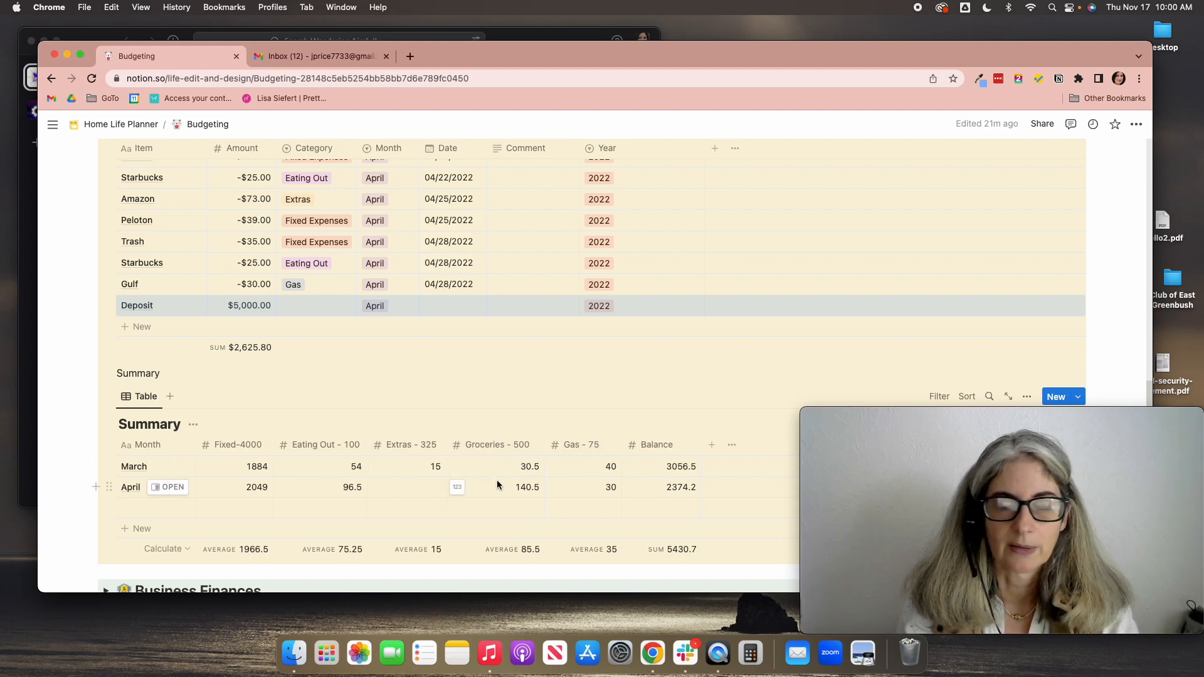
Step: Review the Groceries and Extras views of the Personal Budget against the monthly figures in the Summary table
{"action": "scroll", "coordinate": [491, 495], "scroll_direction": "up", "scroll_amount": 4}
{"action": "scroll", "coordinate": [490, 500], "scroll_direction": "up", "scroll_amount": 5}
{"action": "scroll", "coordinate": [392, 488], "scroll_direction": "up", "scroll_amount": 4}
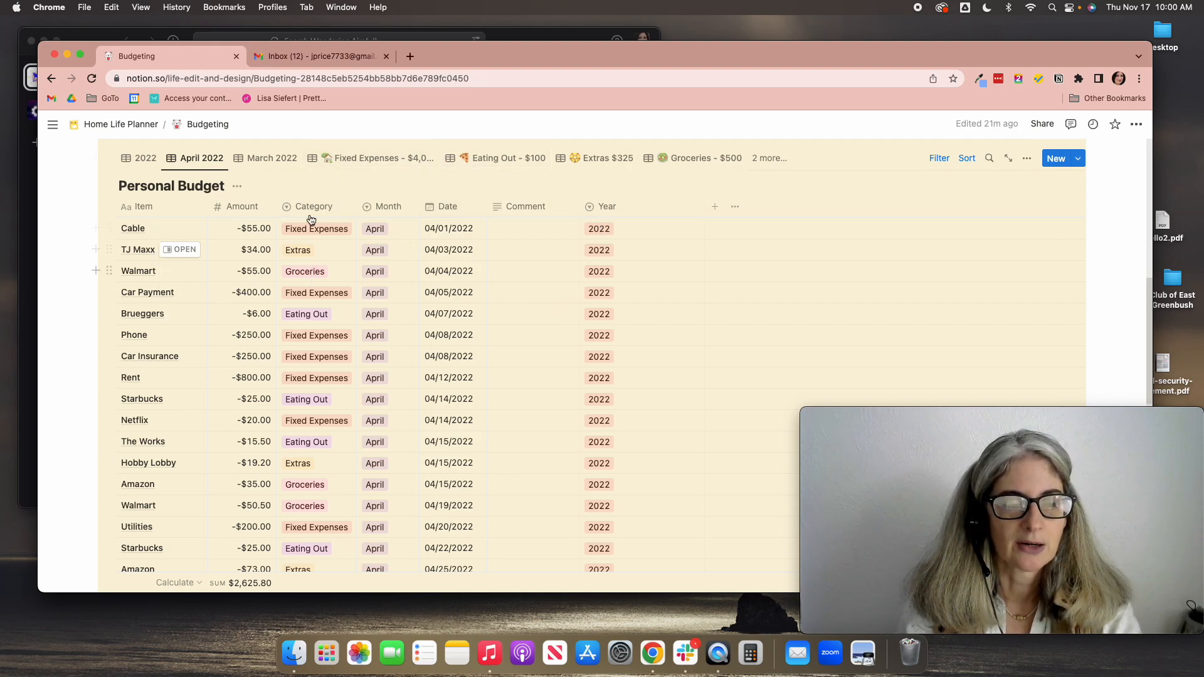
{"action": "left_click", "coordinate": [695, 164]}
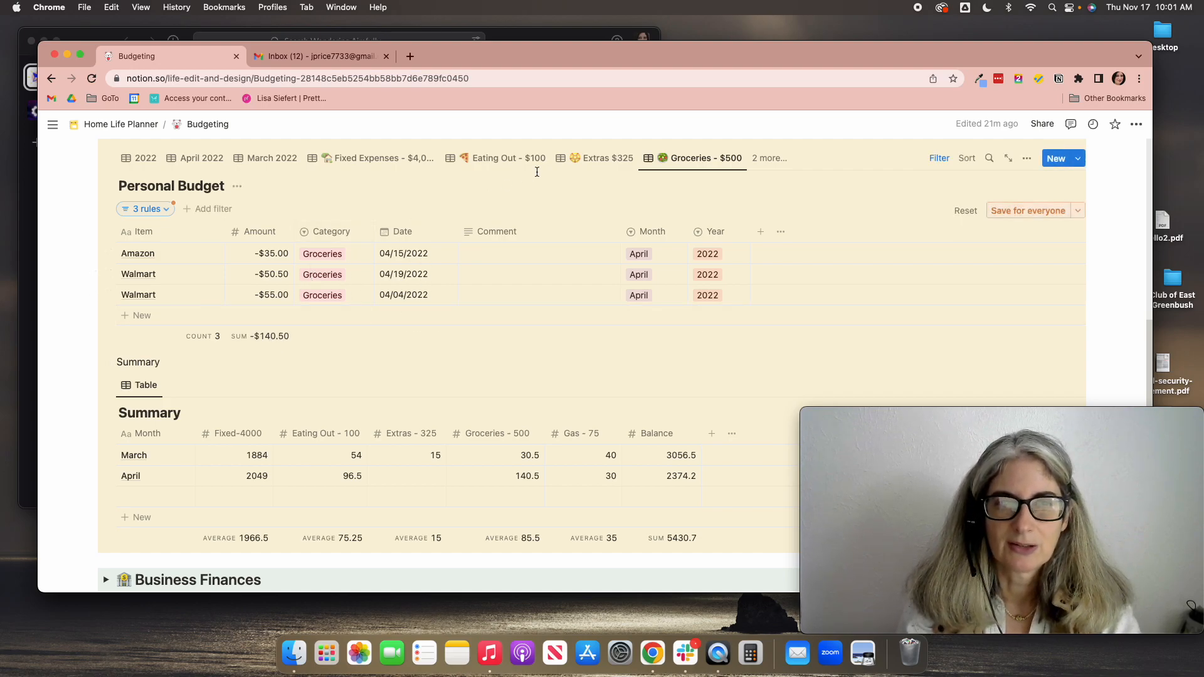
{"action": "left_click", "coordinate": [582, 162]}
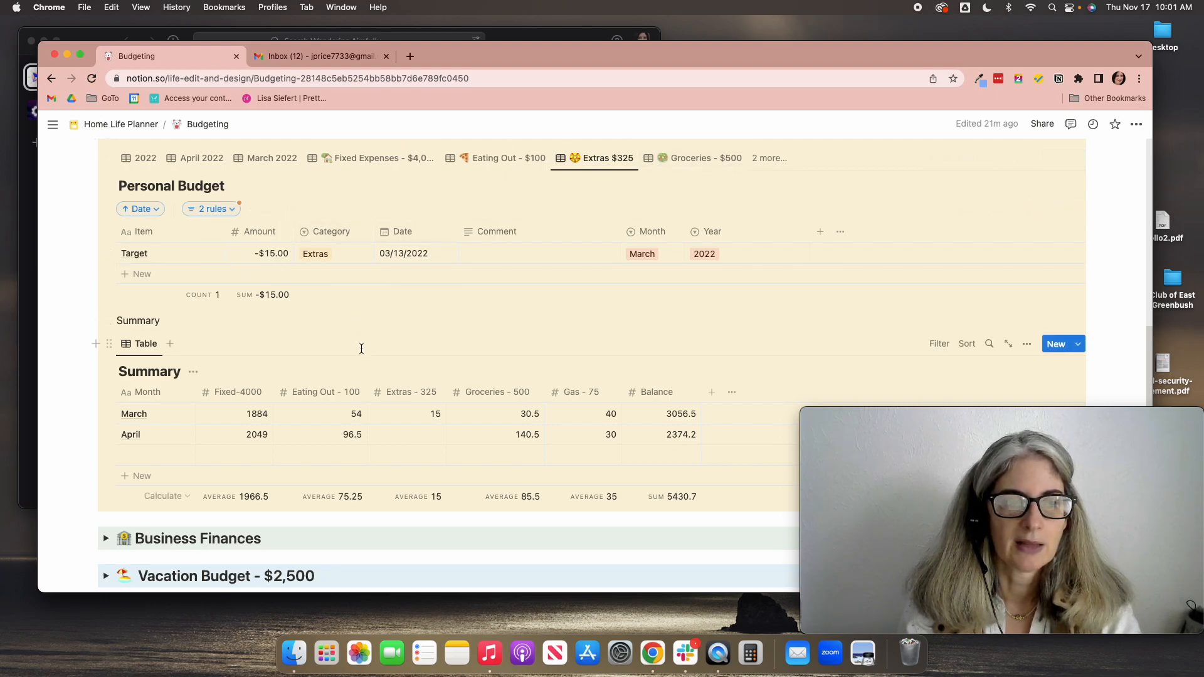
{"action": "scroll", "coordinate": [217, 436], "scroll_direction": "down", "scroll_amount": 1}
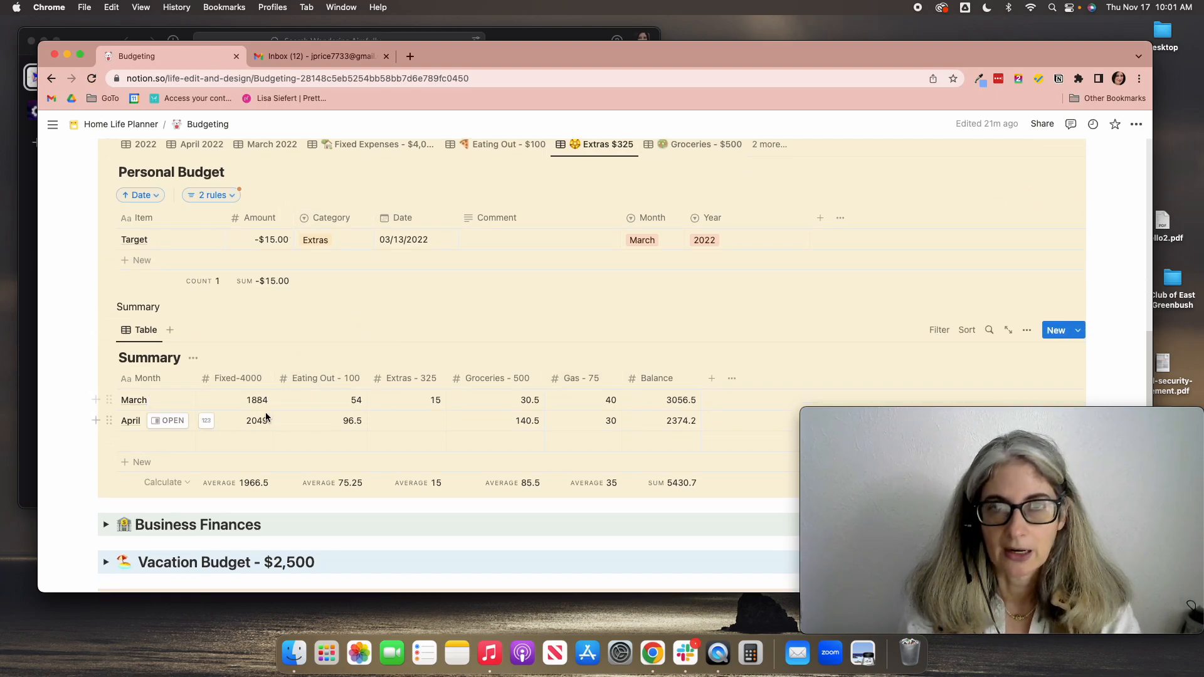
{"action": "scroll", "coordinate": [462, 432], "scroll_direction": "up", "scroll_amount": 1}
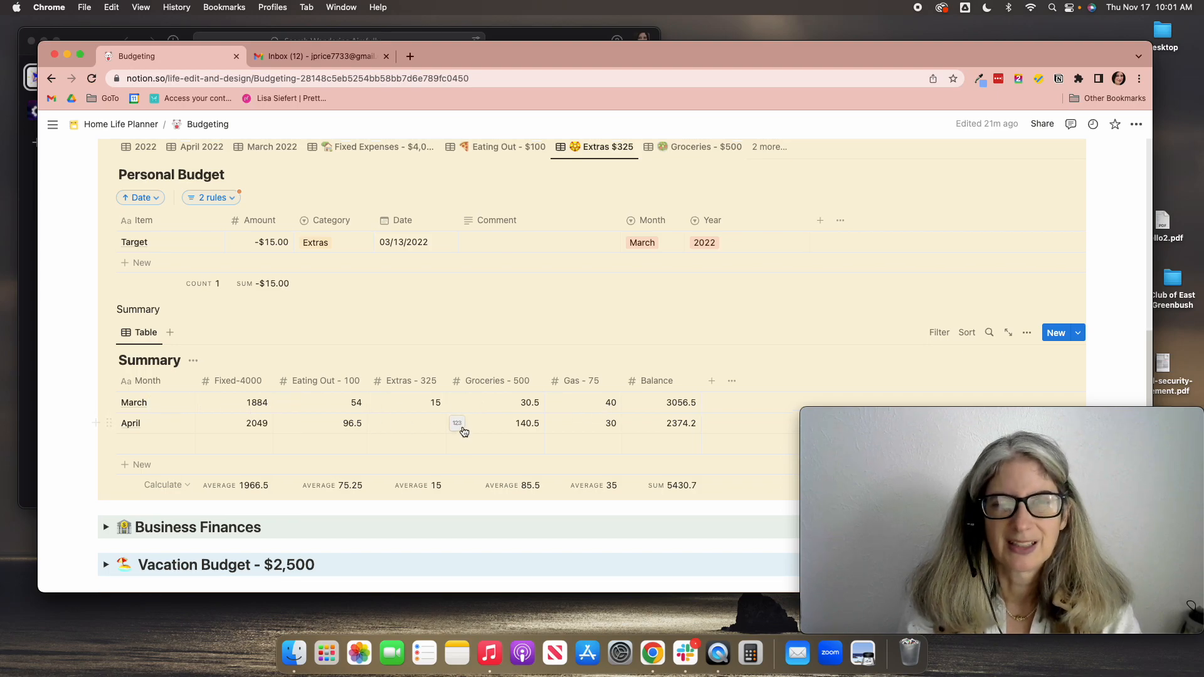
{"action": "scroll", "coordinate": [461, 432], "scroll_direction": "up", "scroll_amount": 4}
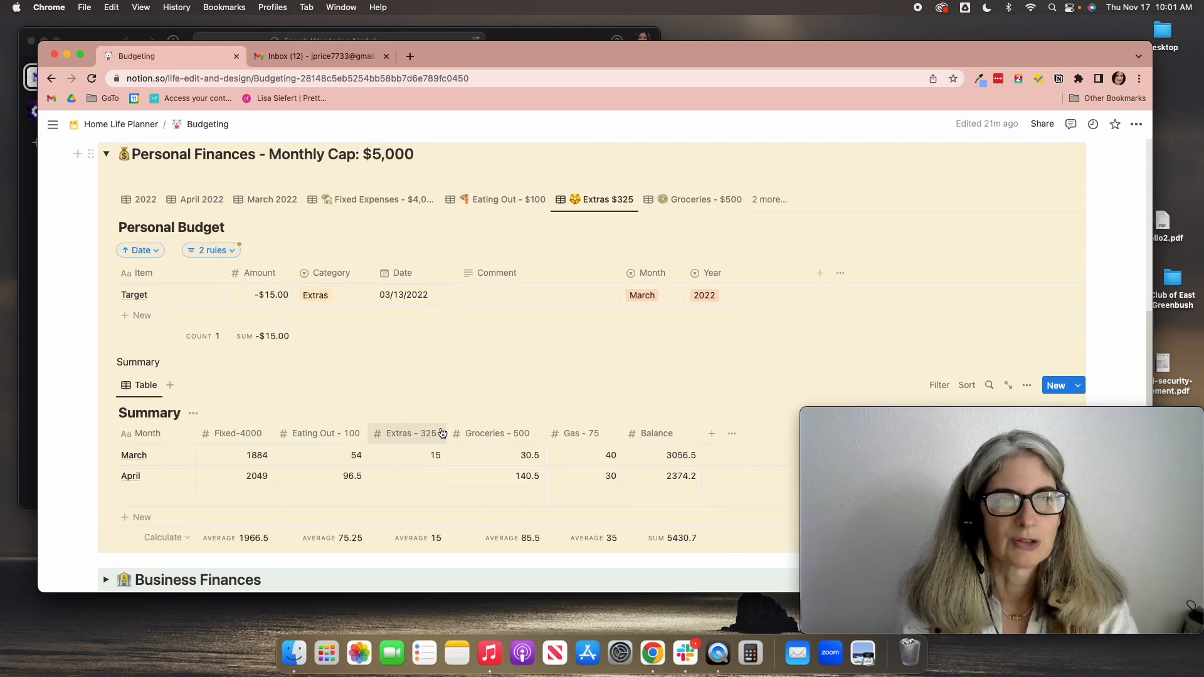
{"action": "scroll", "coordinate": [441, 433], "scroll_direction": "up", "scroll_amount": 1}
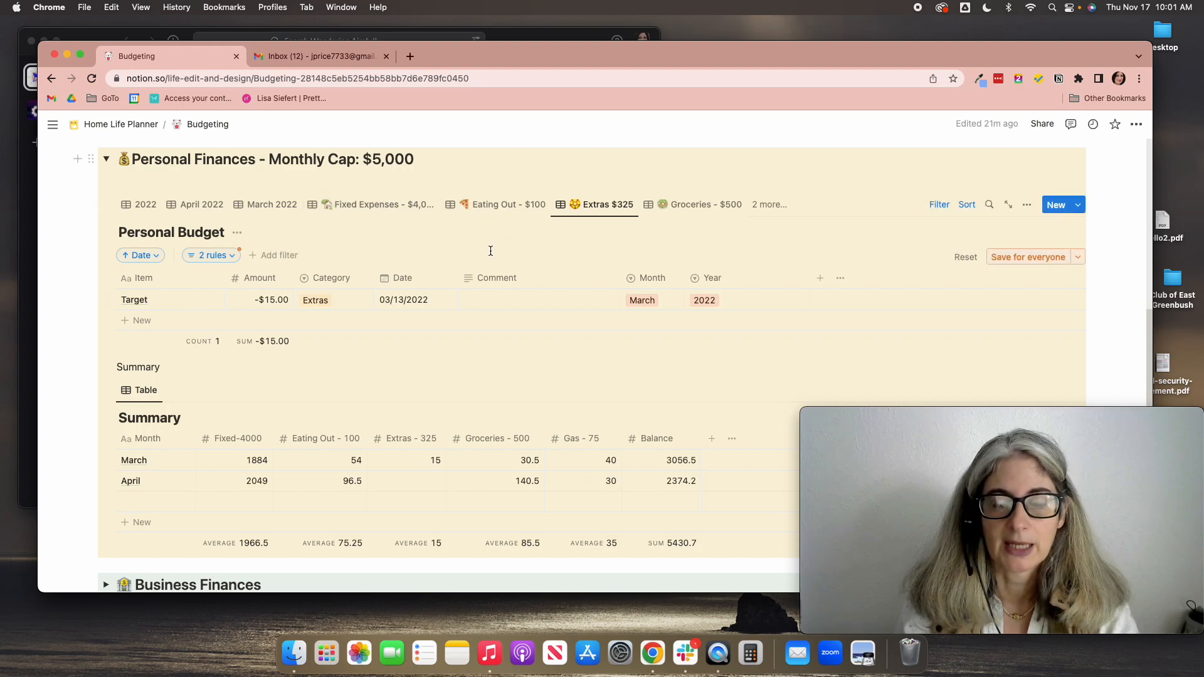
{"action": "scroll", "coordinate": [491, 251], "scroll_direction": "up", "scroll_amount": 1}
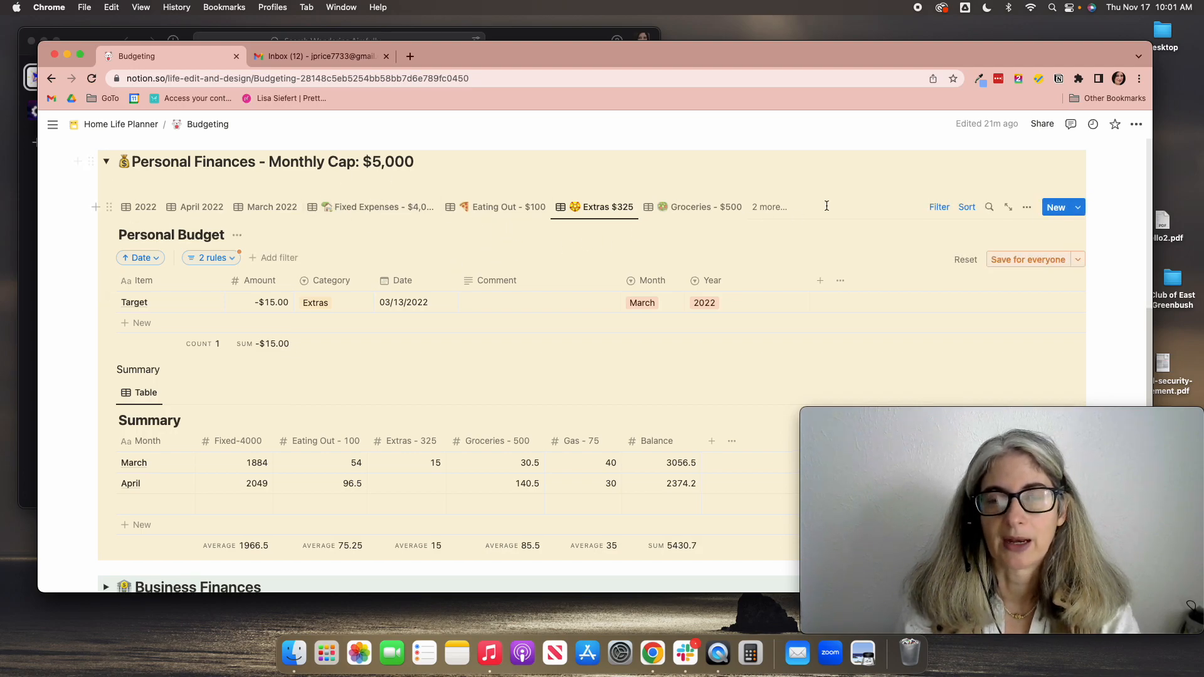